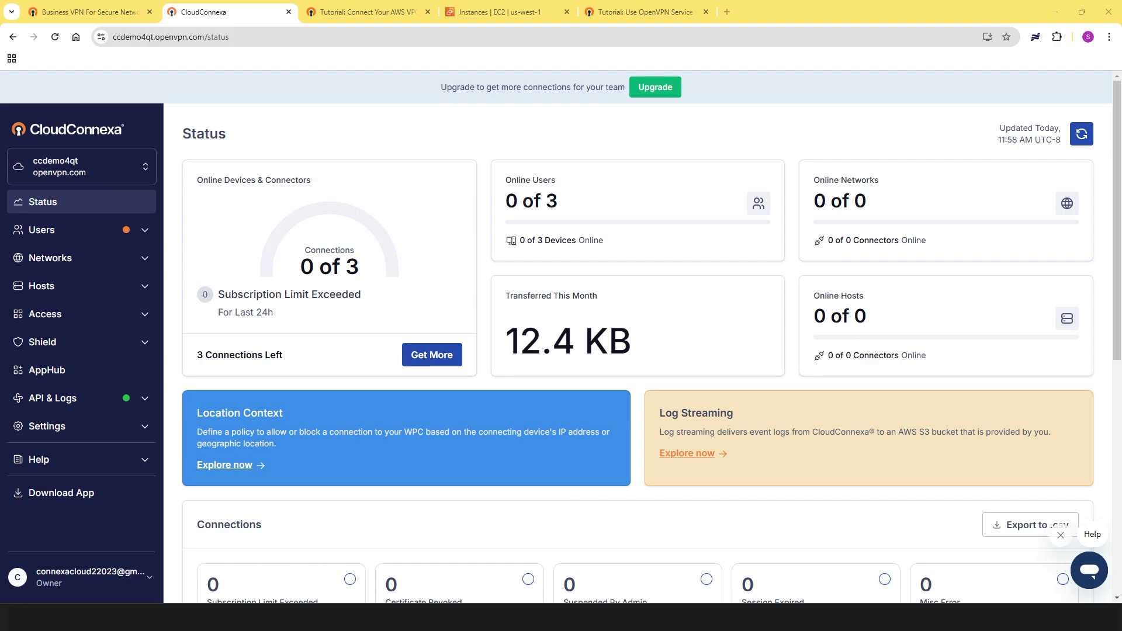
# - Start a new network with Site-to-site and Remote Access scenarios, excluding Secure Internet Access
pyautogui.click(145, 264)
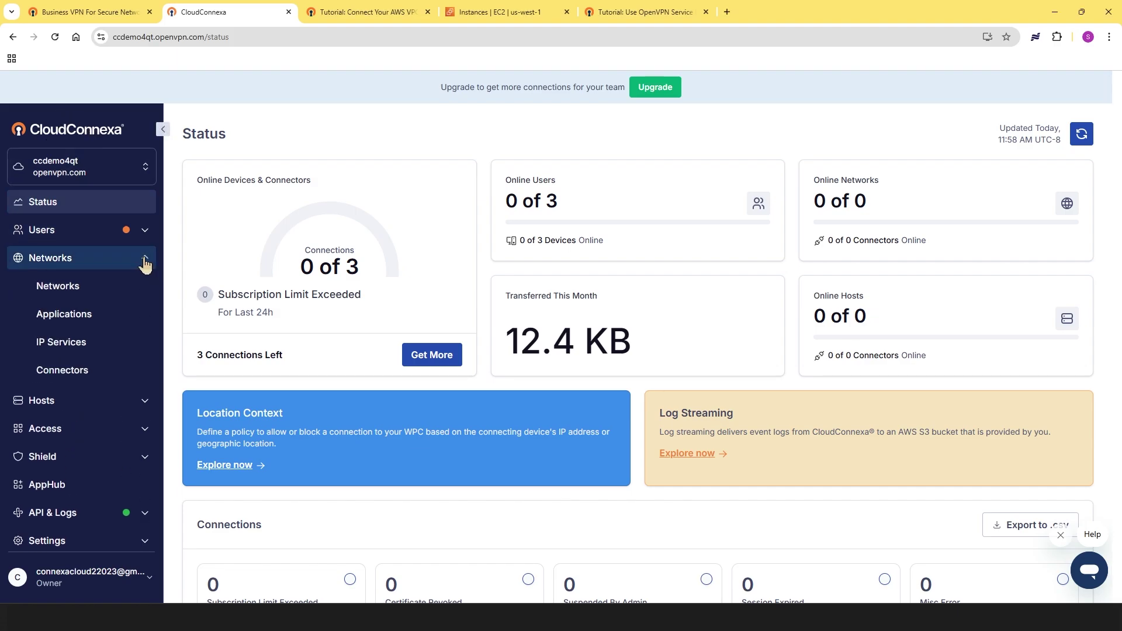
pyautogui.click(70, 285)
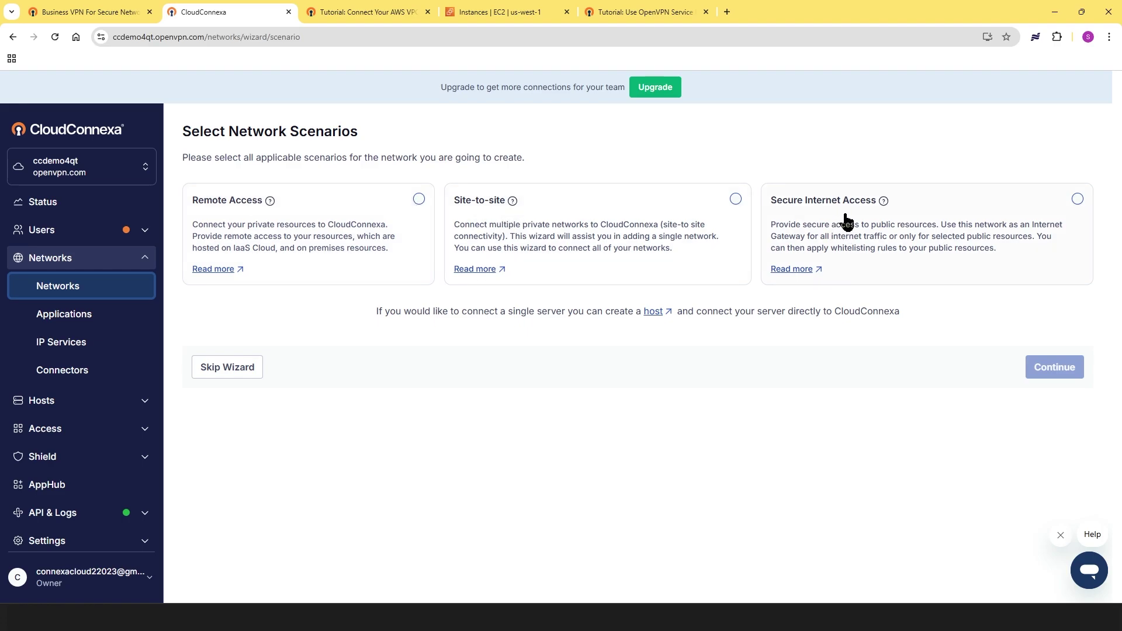
pyautogui.click(736, 200)
pyautogui.click(419, 199)
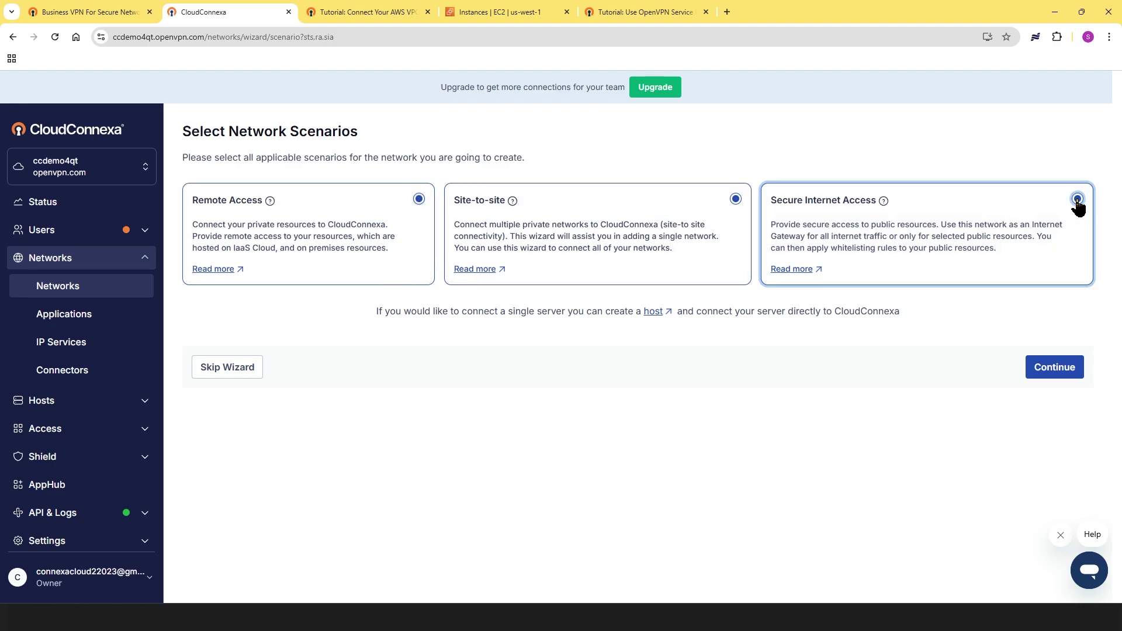
pyautogui.click(1077, 201)
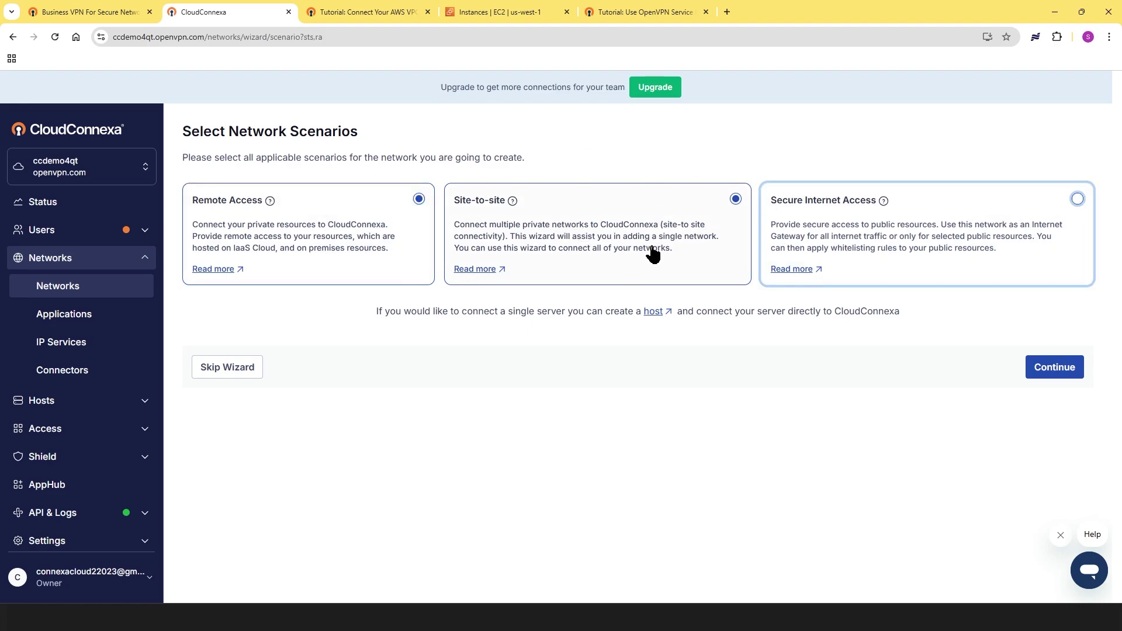
pyautogui.click(1052, 368)
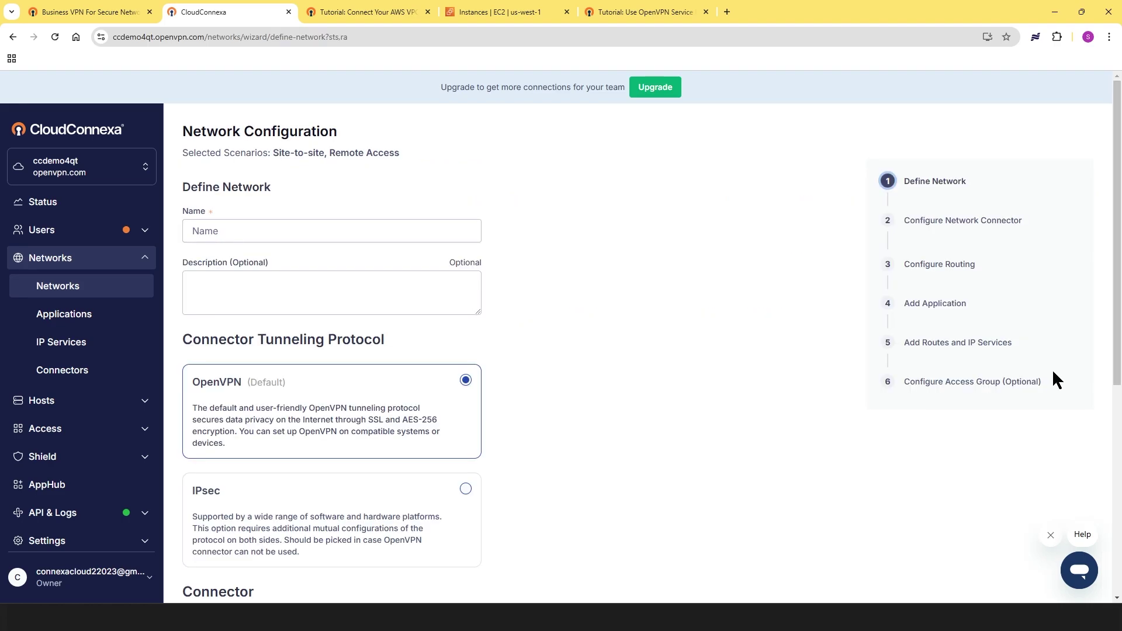
# - Enter CCDemoNet2 as the network name and scroll down to the Connector section
pyautogui.click(223, 231)
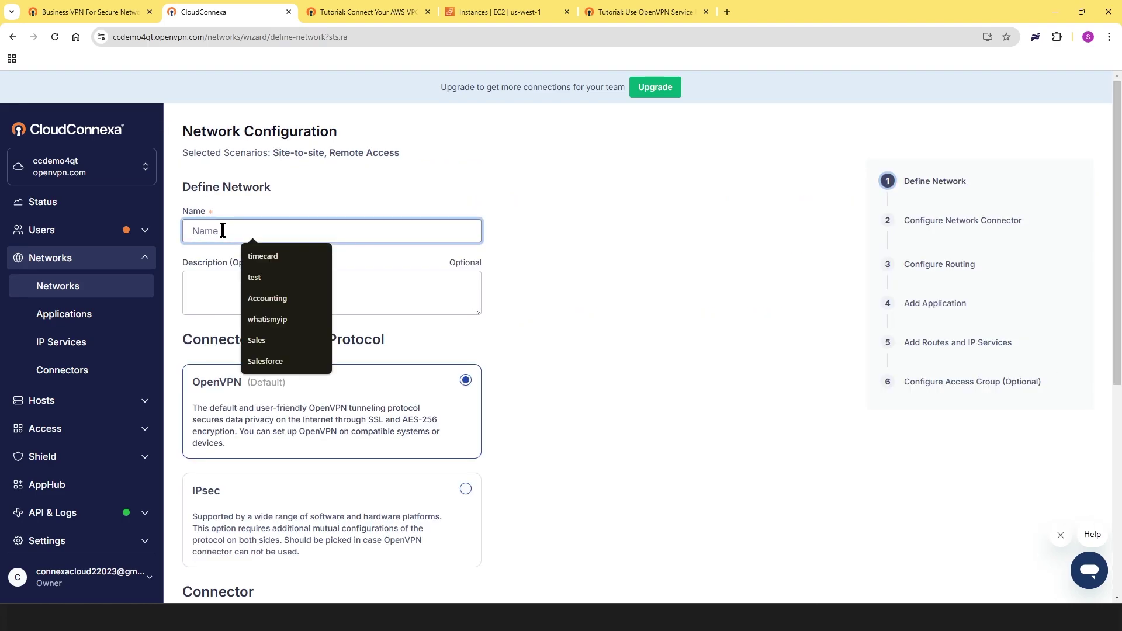
pyautogui.write('CCD')
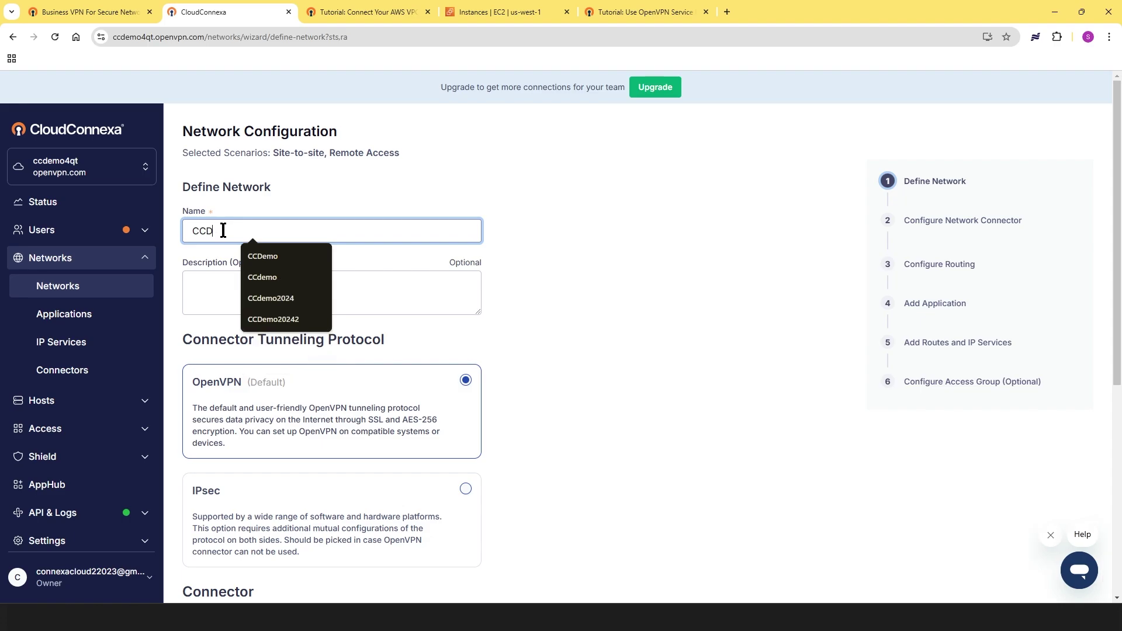
pyautogui.write('emoNet2')
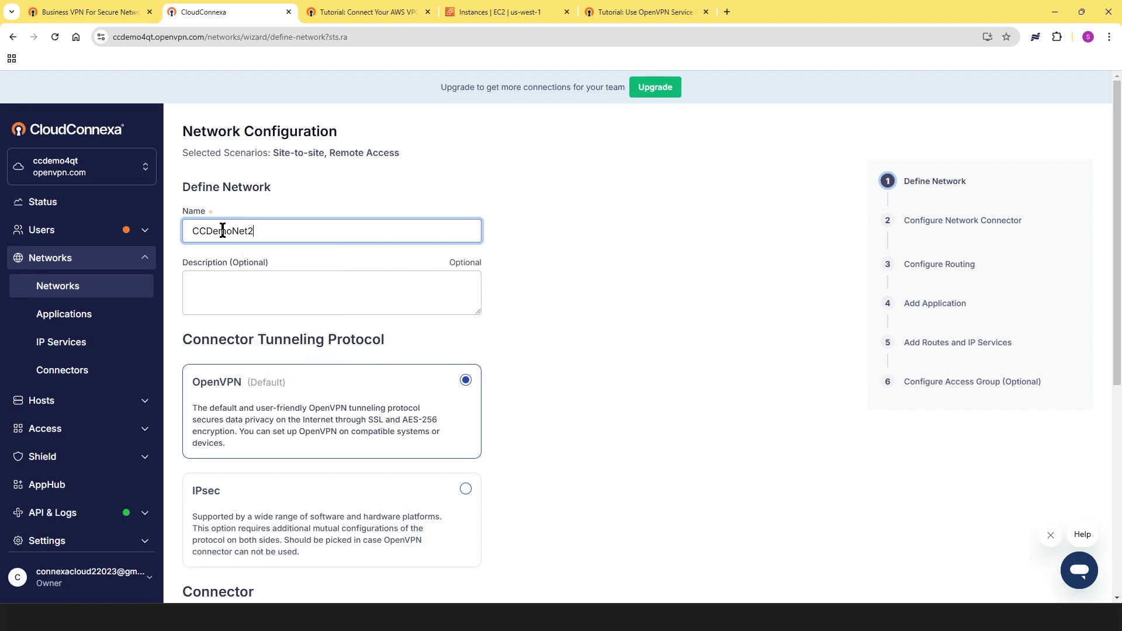
pyautogui.scroll(-2, 337, 254)
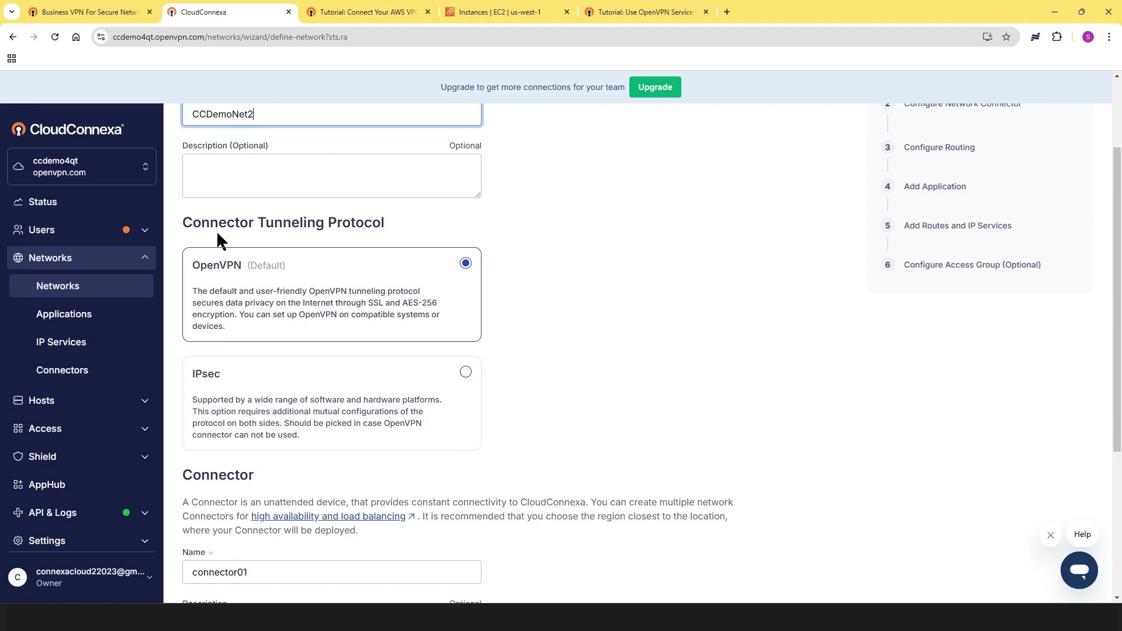
pyautogui.scroll(-1, 342, 274)
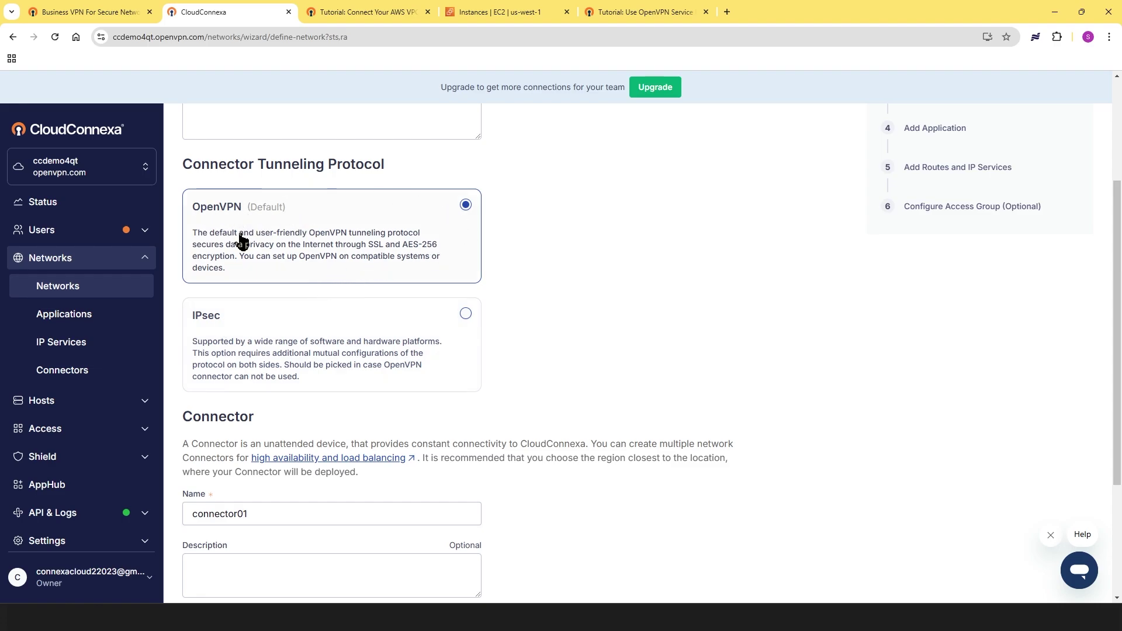
pyautogui.scroll(-2, 303, 291)
# - Rename the connector from connector01 to CCDemoNet2
pyautogui.moveTo(263, 400); pyautogui.dragTo(189, 393)
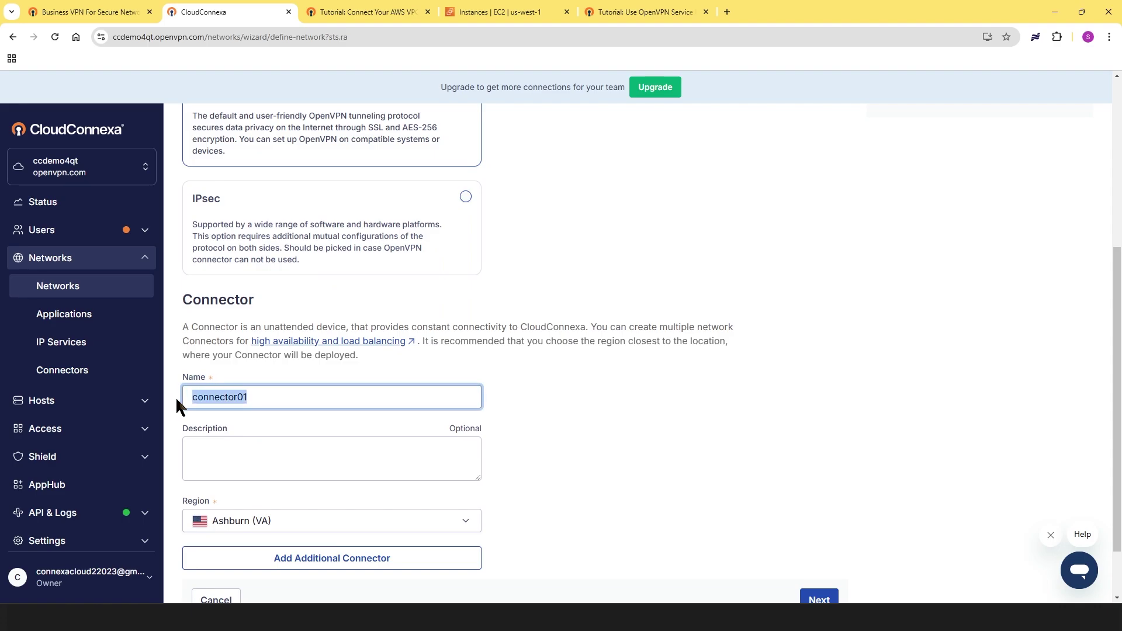
pyautogui.write('CC')
pyautogui.press('BackSpace')
pyautogui.press('BackSpace')
pyautogui.write('CCDemoNet2')
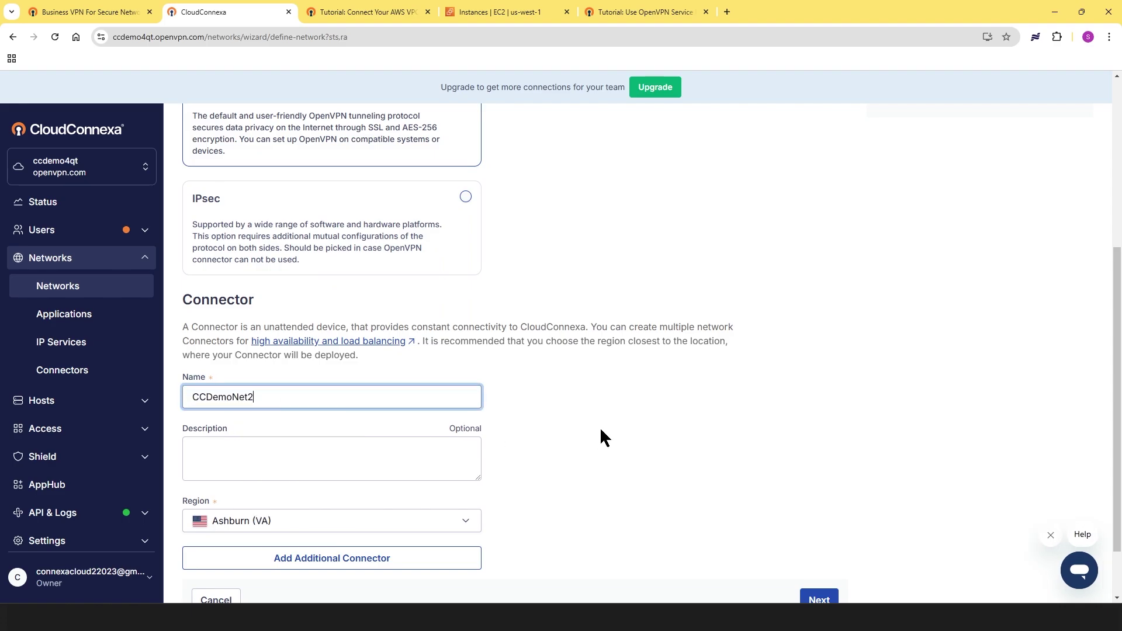
pyautogui.click(641, 429)
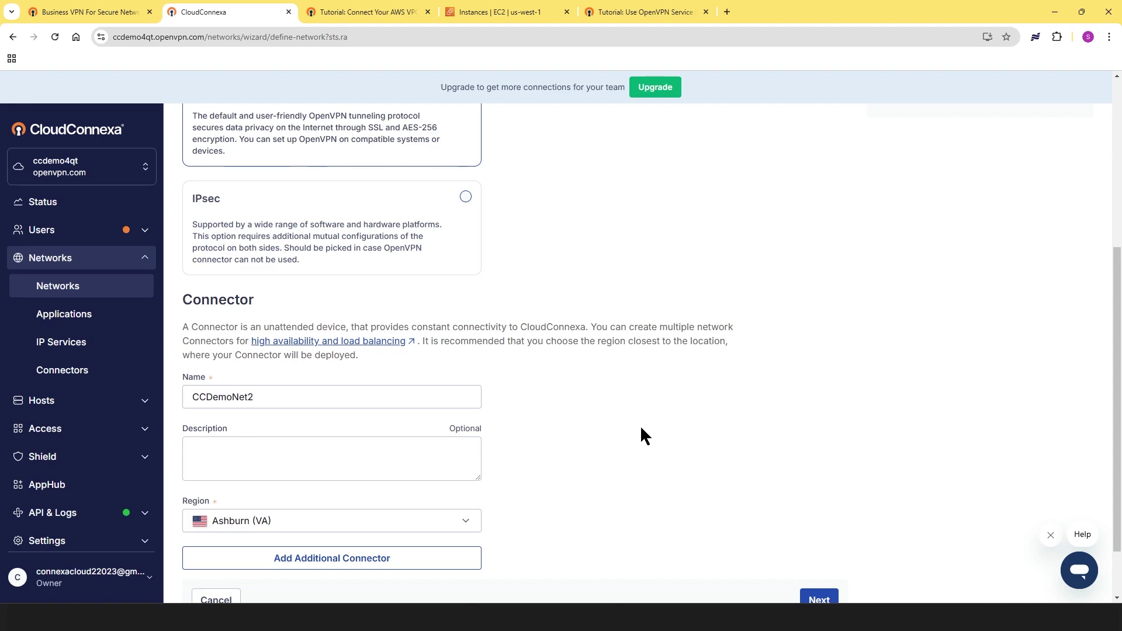
# - Change the connector region from Ashburn (VA) to Los Angeles (CA)
pyautogui.click(466, 522)
pyautogui.scroll(-2, 398, 418)
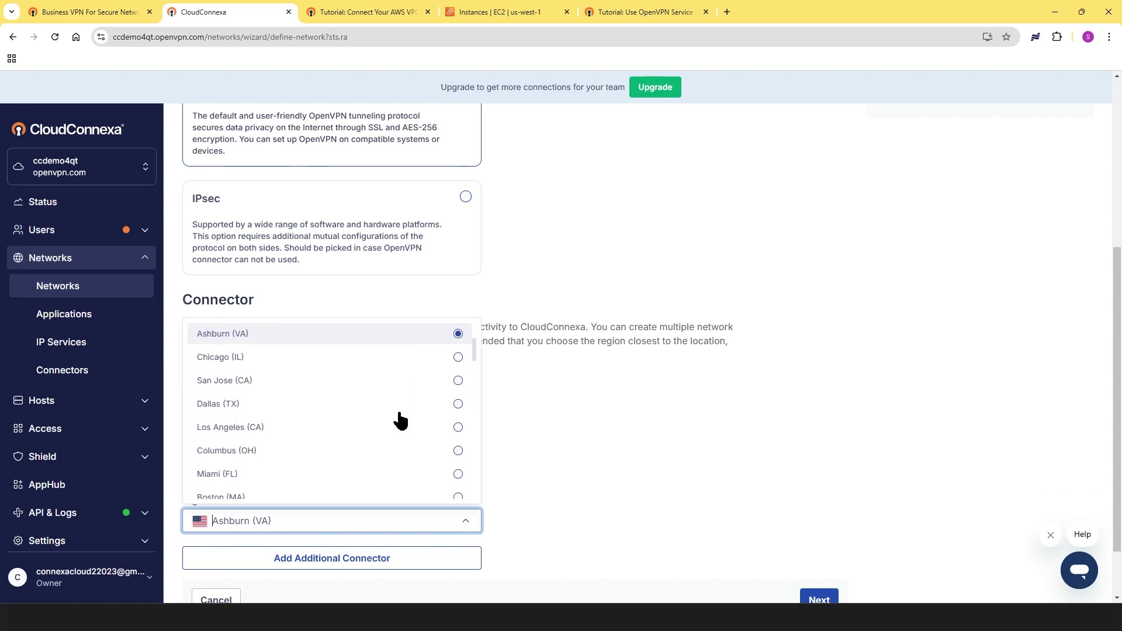
pyautogui.click(458, 430)
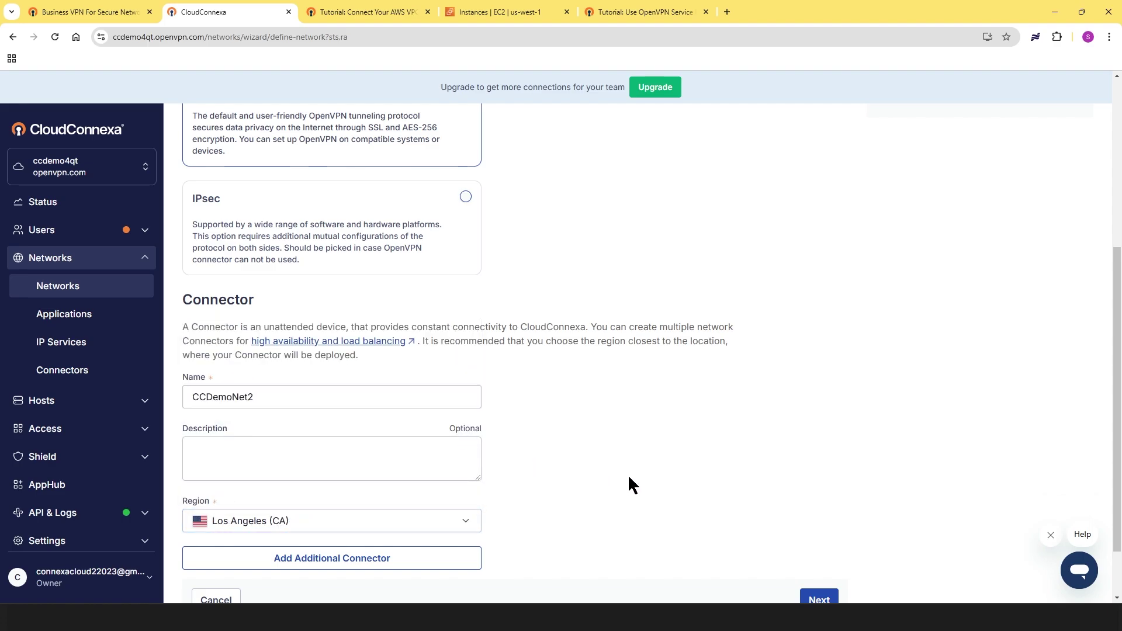
pyautogui.scroll(-2, 628, 474)
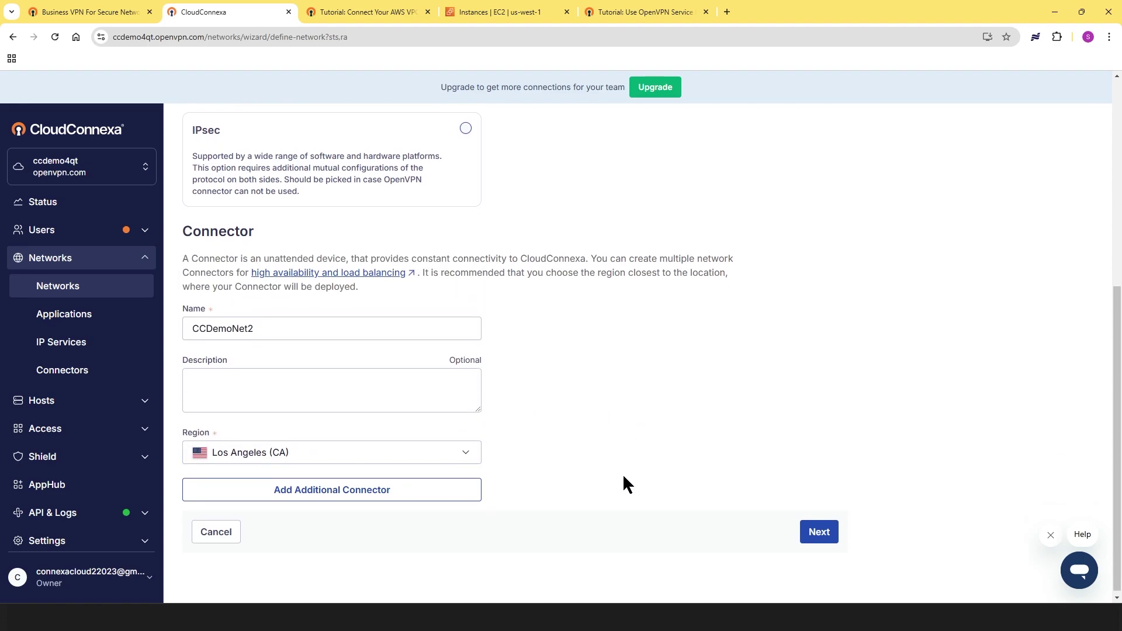
# - Advance to connector deployment and choose OpenVPN Compatible Router: Teltonika as provider
pyautogui.click(818, 532)
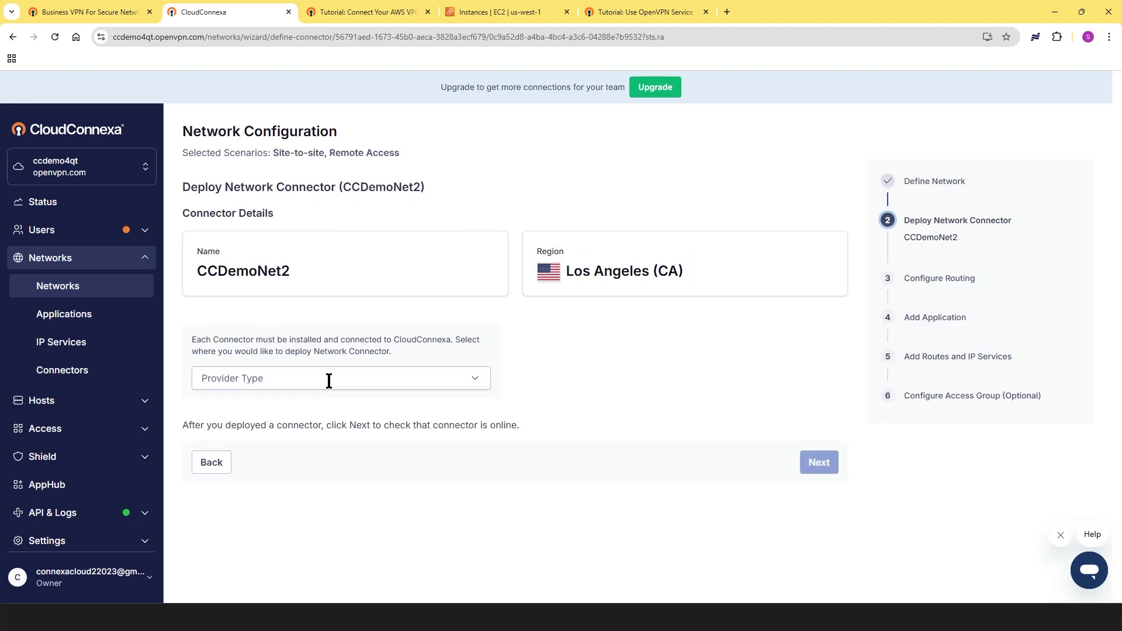
pyautogui.click(471, 381)
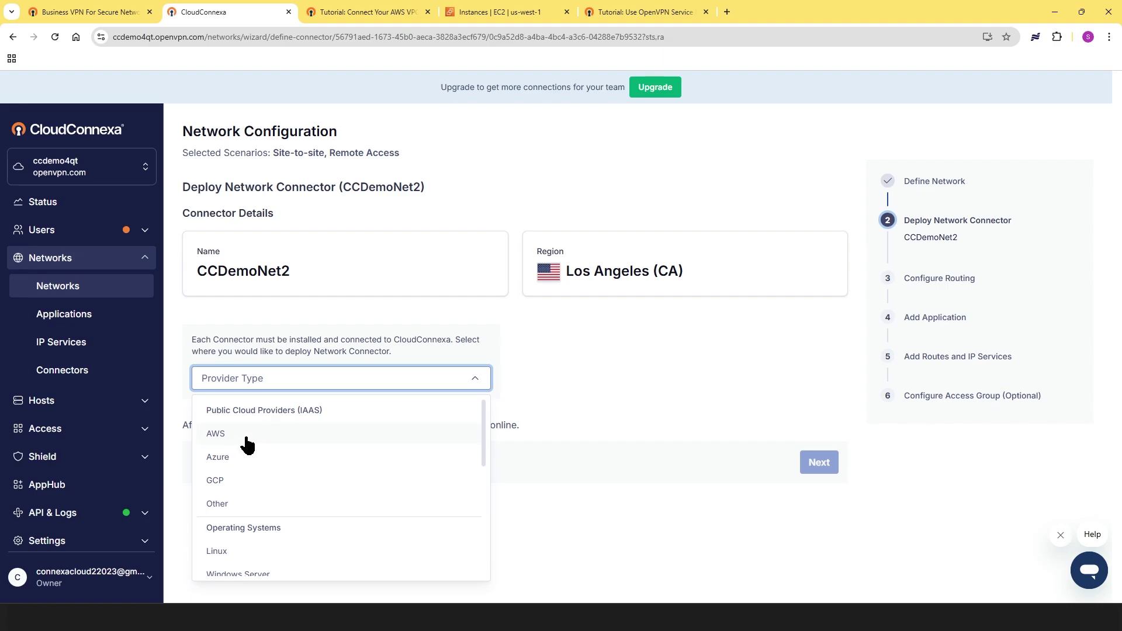
pyautogui.scroll(-2, 315, 455)
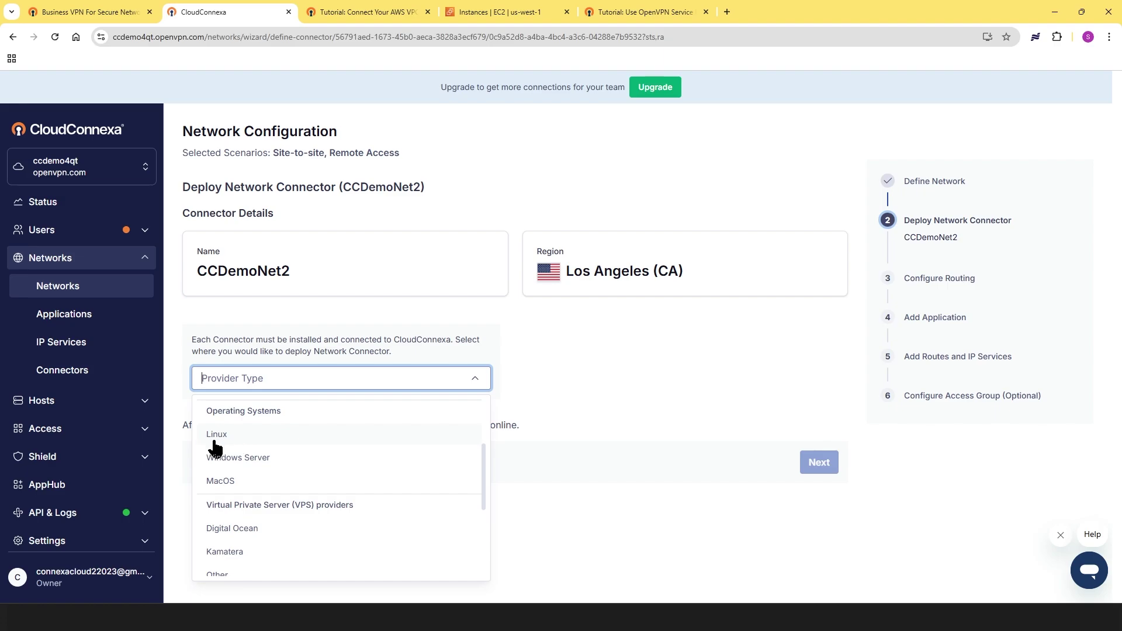
pyautogui.scroll(-2, 295, 465)
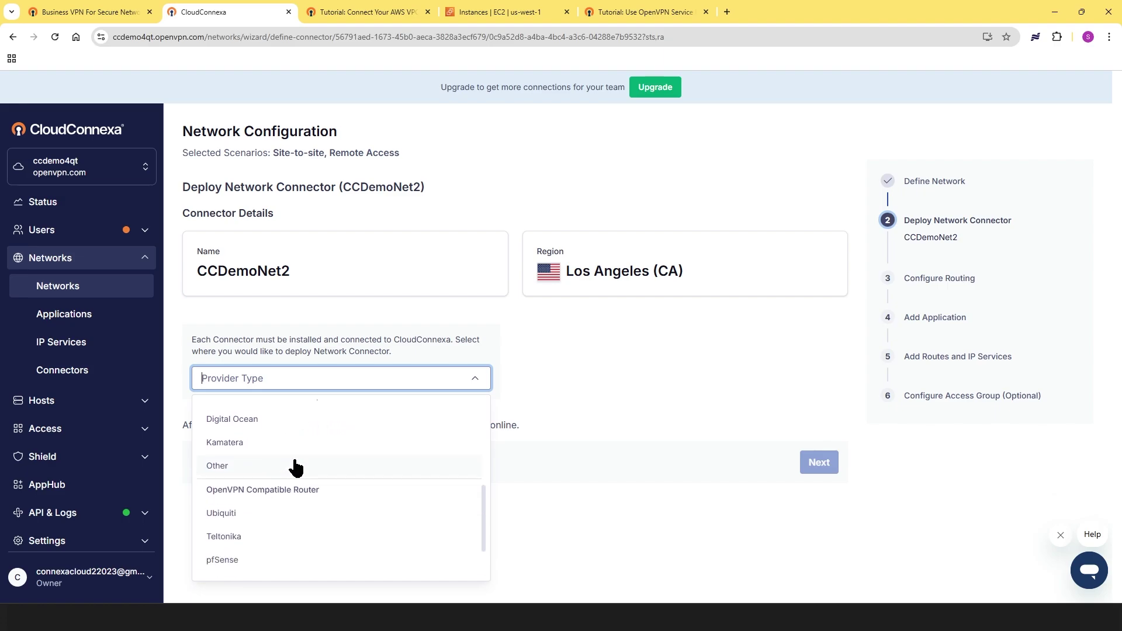
pyautogui.scroll(1, 261, 459)
pyautogui.scroll(-1, 330, 454)
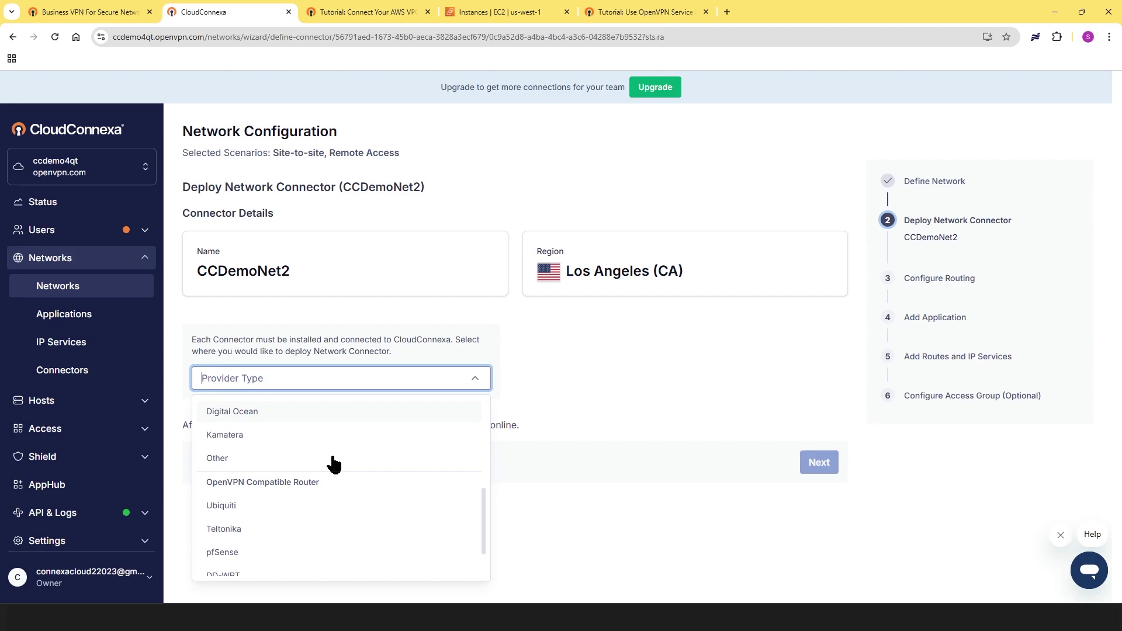
pyautogui.scroll(-1, 242, 443)
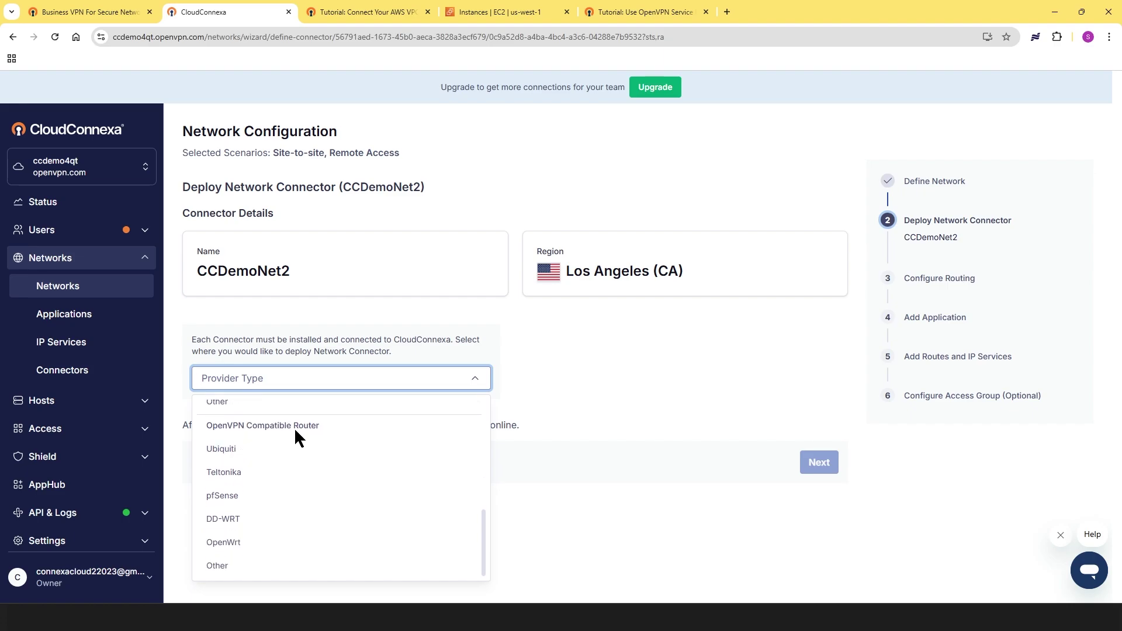
pyautogui.click(227, 473)
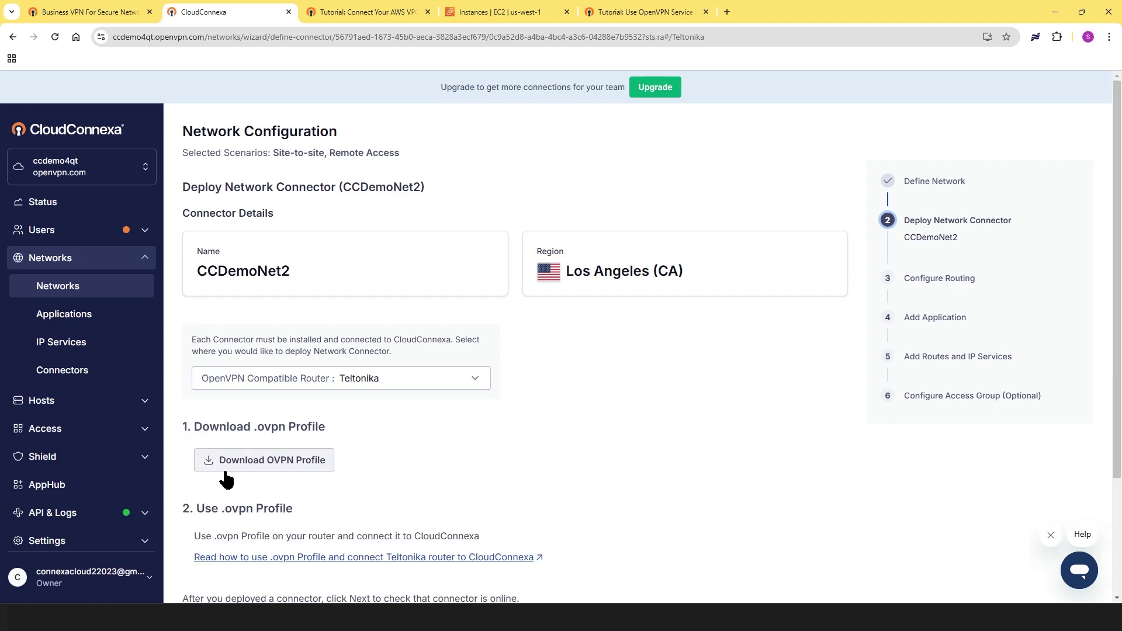
# - Switch the connector deployment target to Windows Server and close the Windows tutorial
pyautogui.scroll(-3, 448, 376)
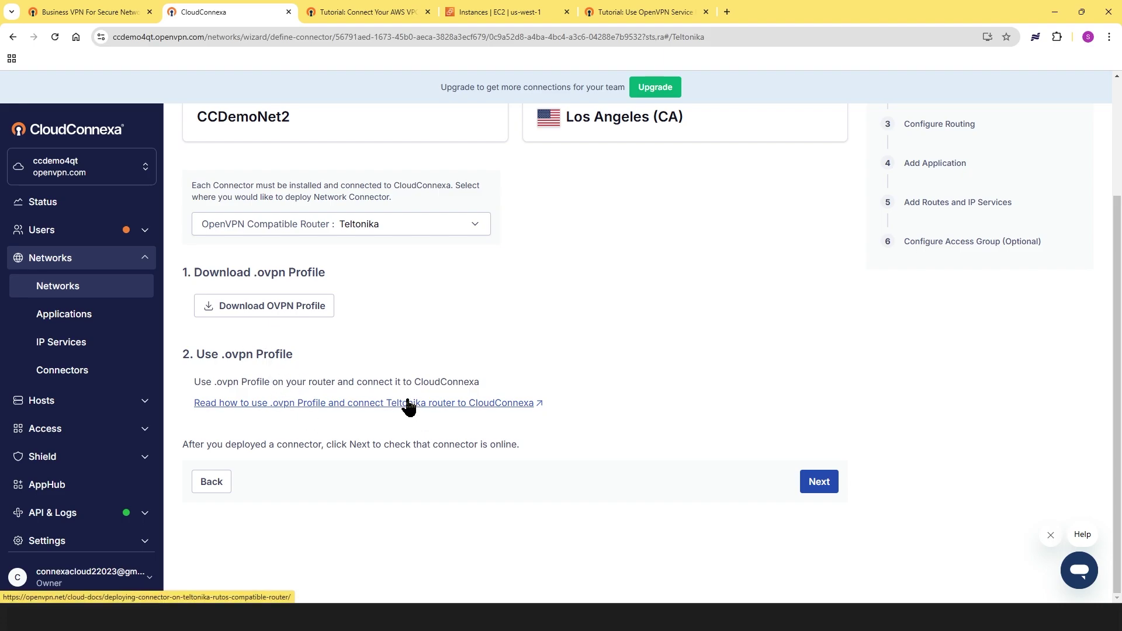
pyautogui.scroll(1, 472, 287)
pyautogui.click(471, 287)
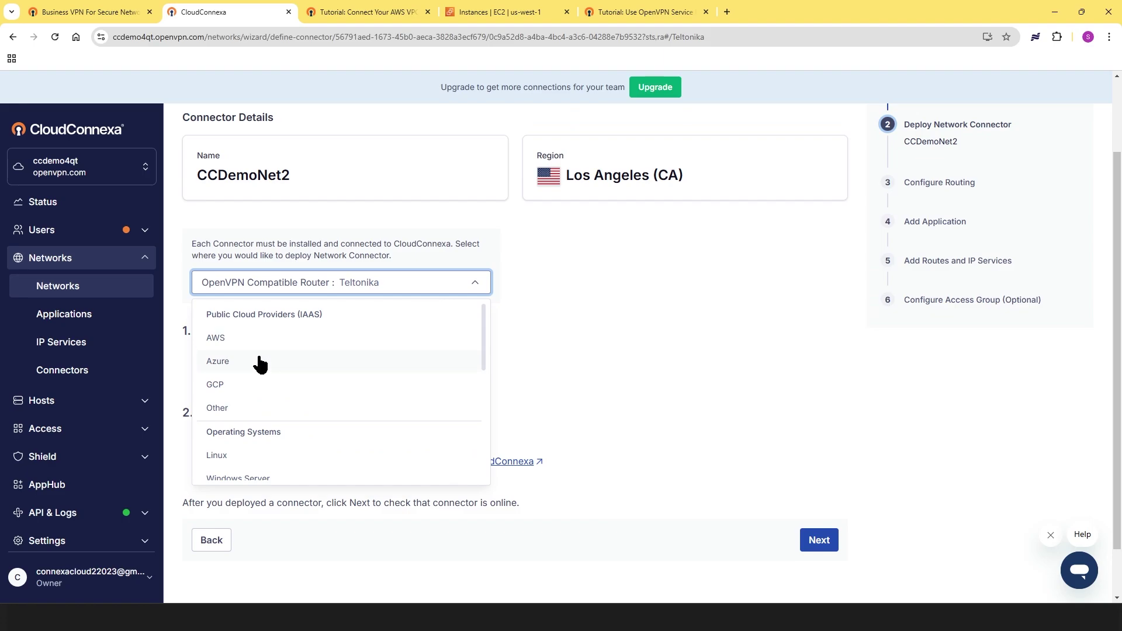
pyautogui.scroll(-3, 252, 386)
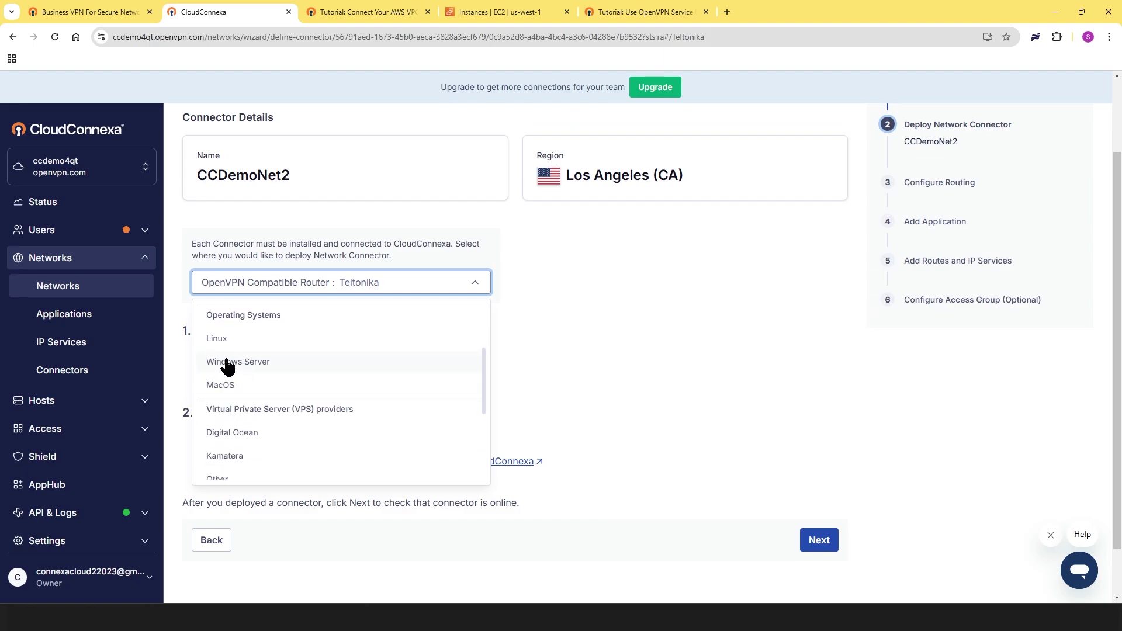
pyautogui.click(221, 365)
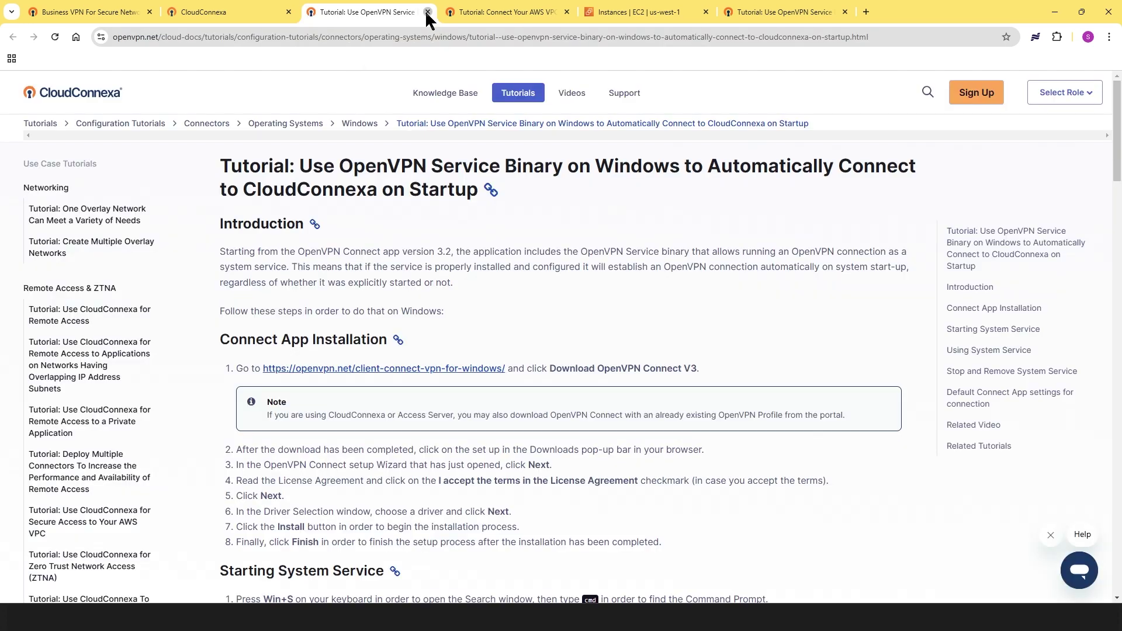
pyautogui.click(427, 11)
pyautogui.click(291, 280)
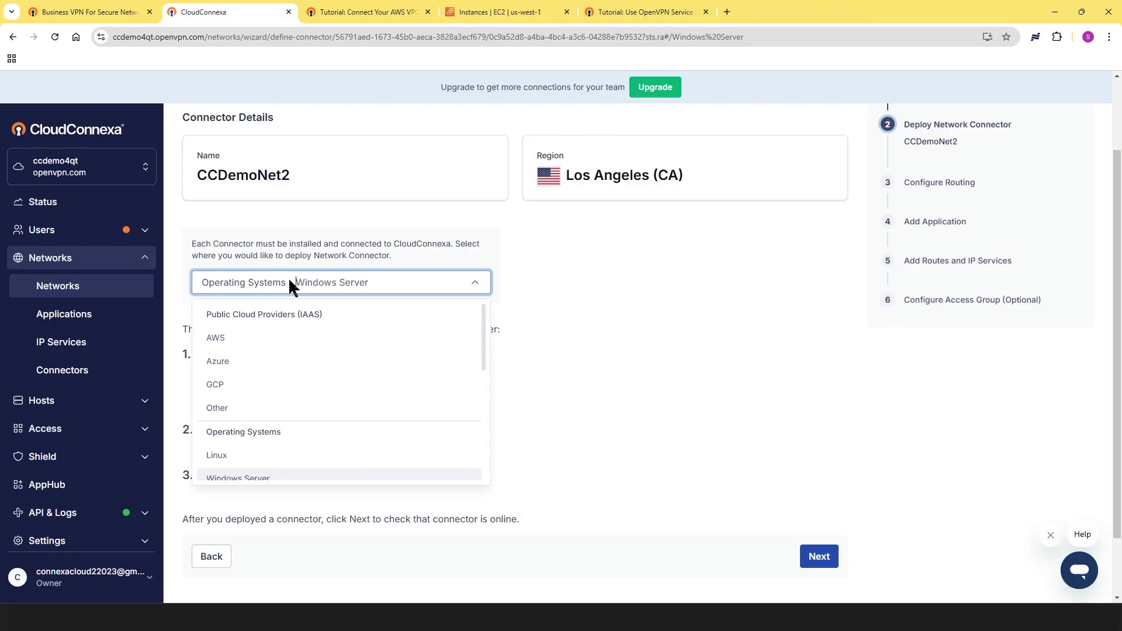
# - Target AWS in region us-west-1 for the connector and launch the stack setup
pyautogui.click(215, 339)
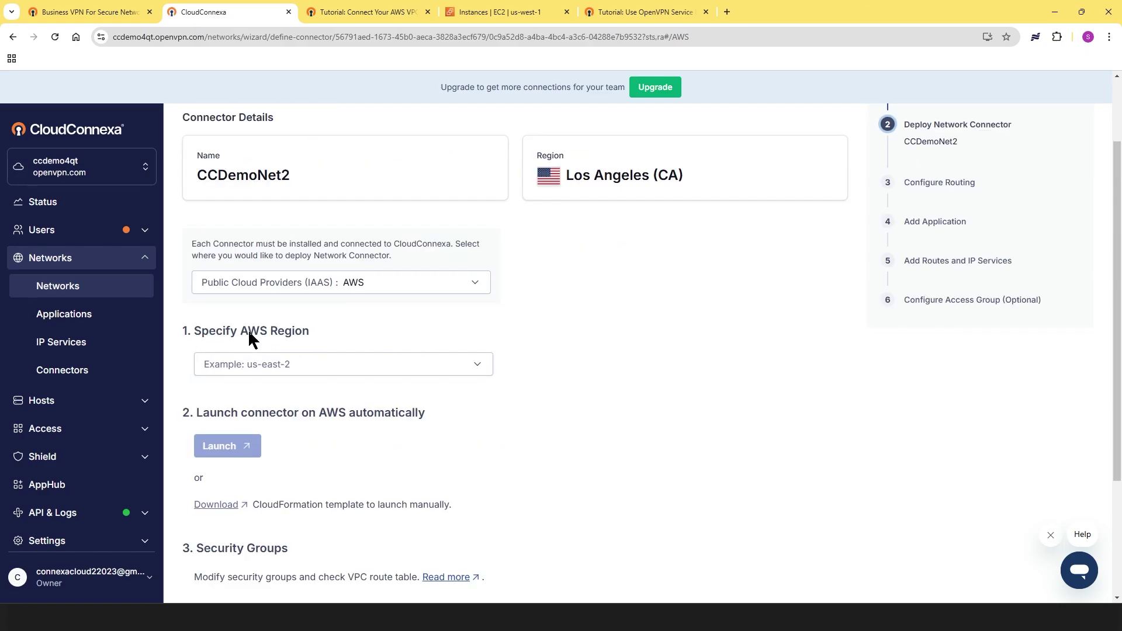
pyautogui.click(301, 366)
pyautogui.write('us')
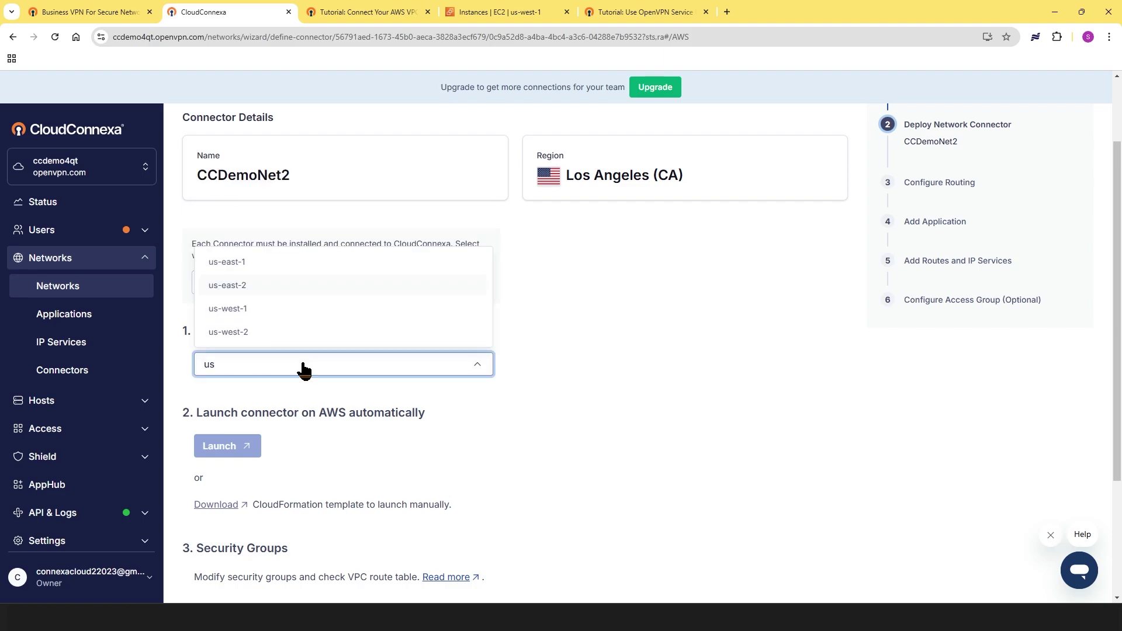
pyautogui.click(225, 310)
pyautogui.scroll(-1, 217, 443)
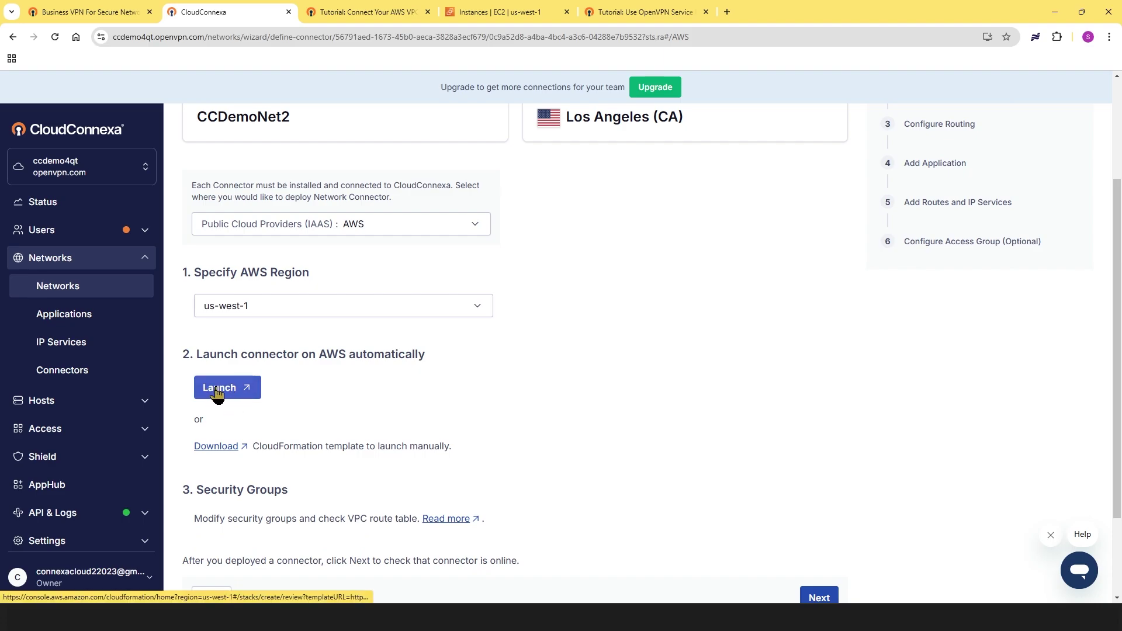
pyautogui.click(220, 396)
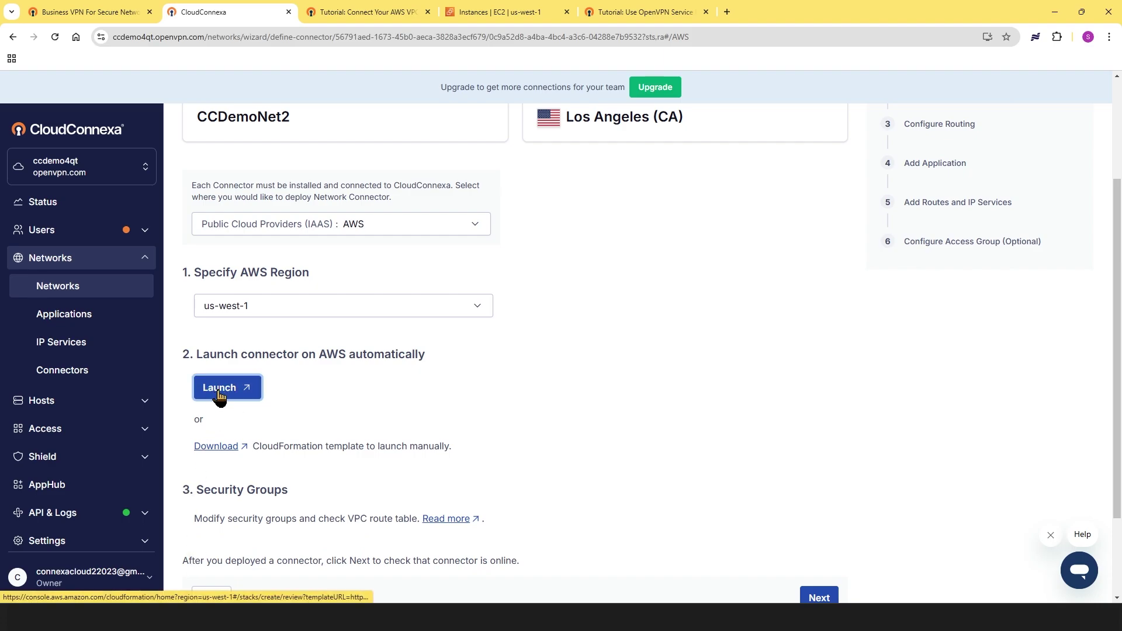
# - Fill the quick-create form for stack CCDemoNet22 (instance OVNLabCCDemoNet, key ovnlab) and create it
pyautogui.click(219, 395)
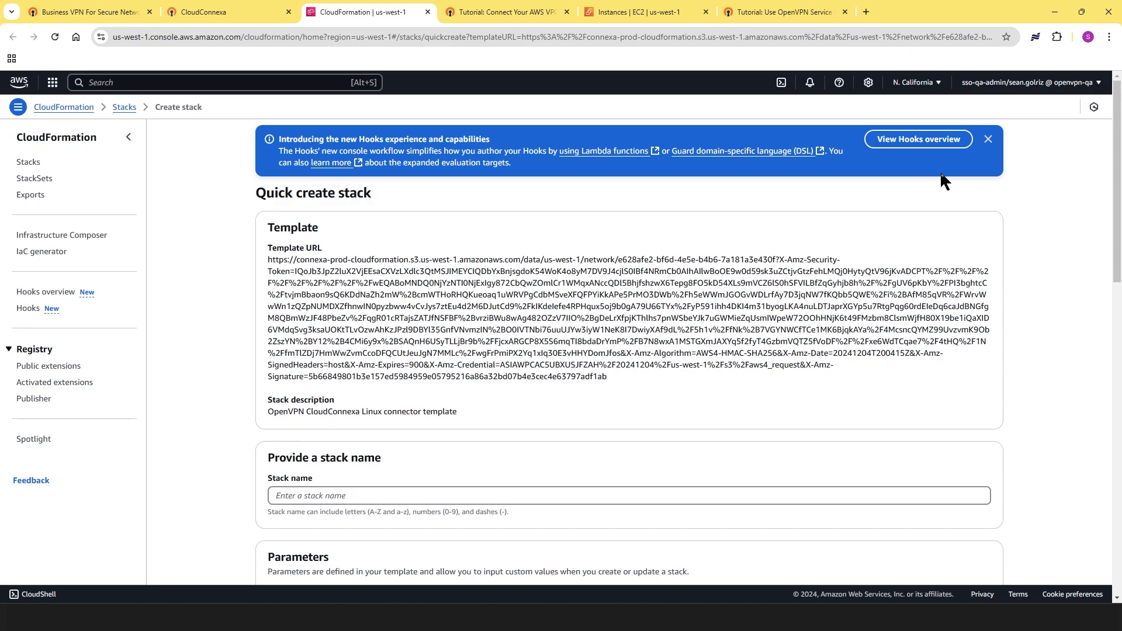
pyautogui.click(991, 135)
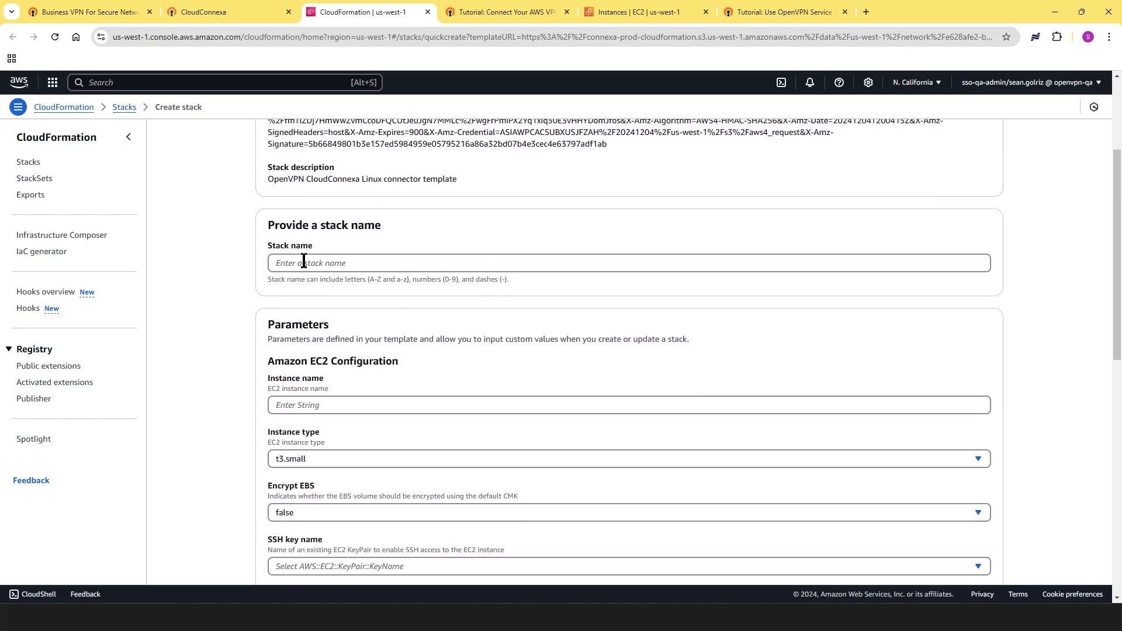
pyautogui.scroll(-2, 304, 260)
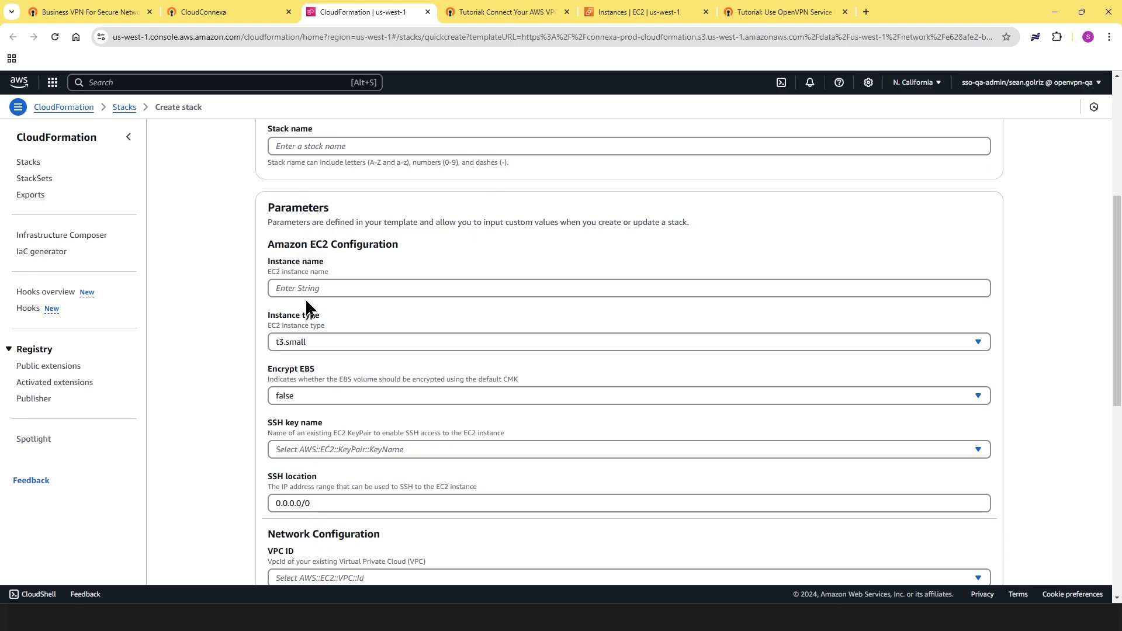
pyautogui.scroll(-4, 305, 298)
pyautogui.scroll(-1, 316, 333)
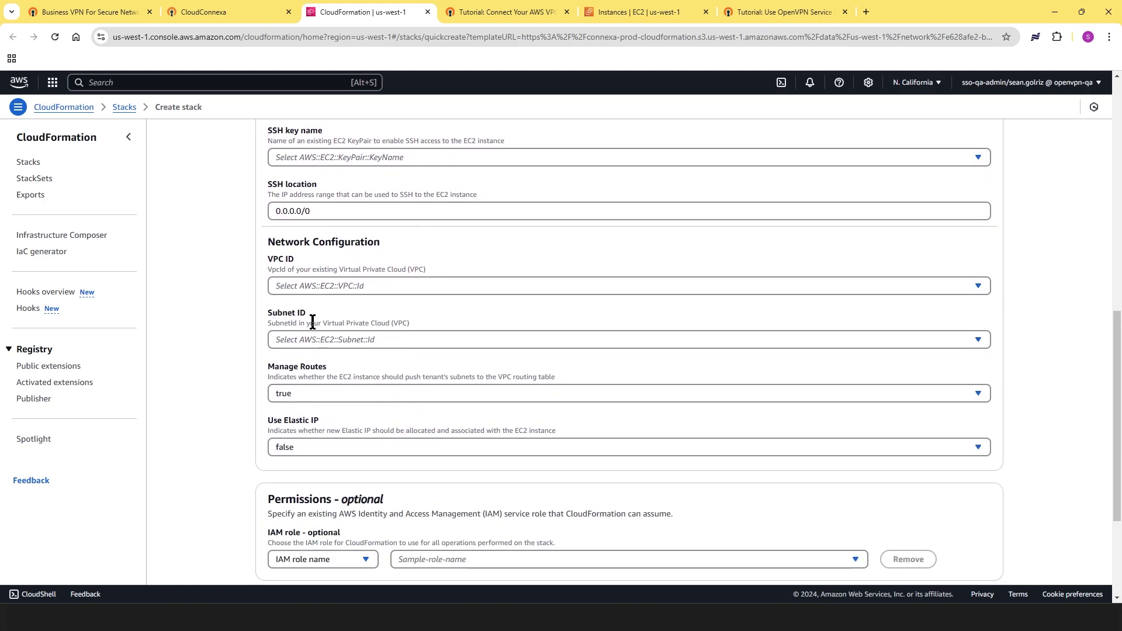
pyautogui.scroll(3, 312, 321)
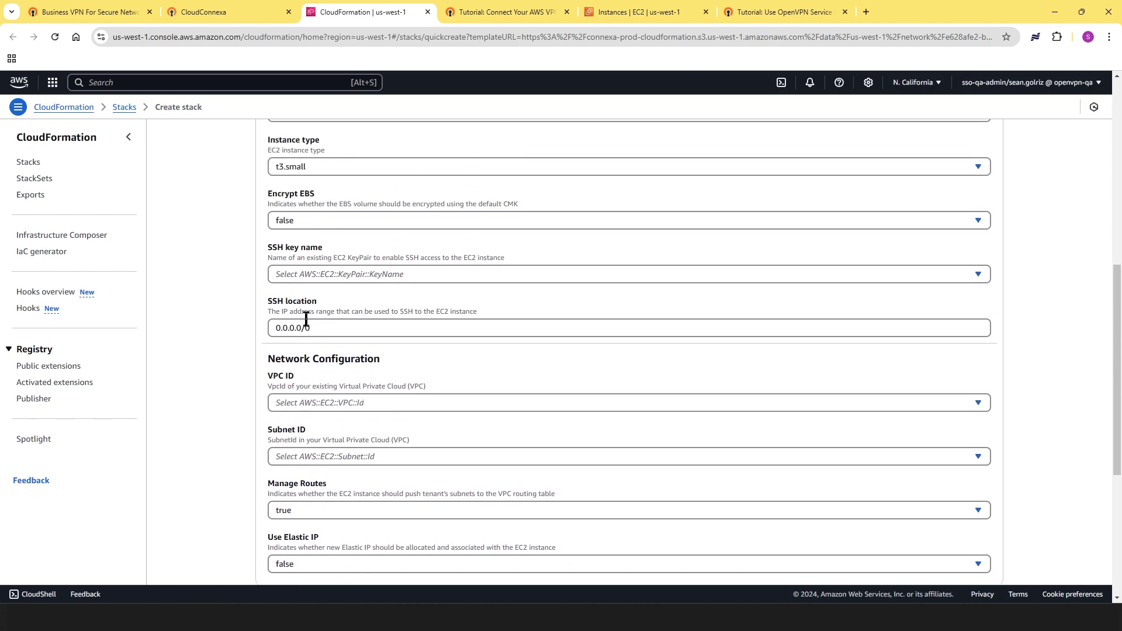
pyautogui.scroll(-2, 313, 327)
pyautogui.scroll(5, 334, 351)
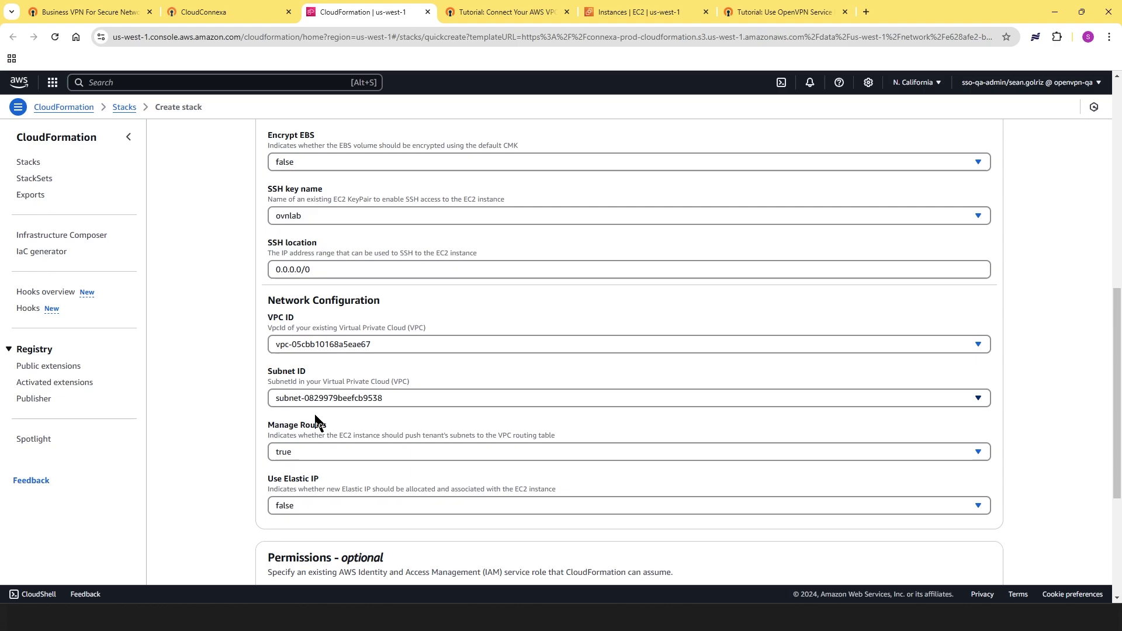
pyautogui.scroll(5, 318, 424)
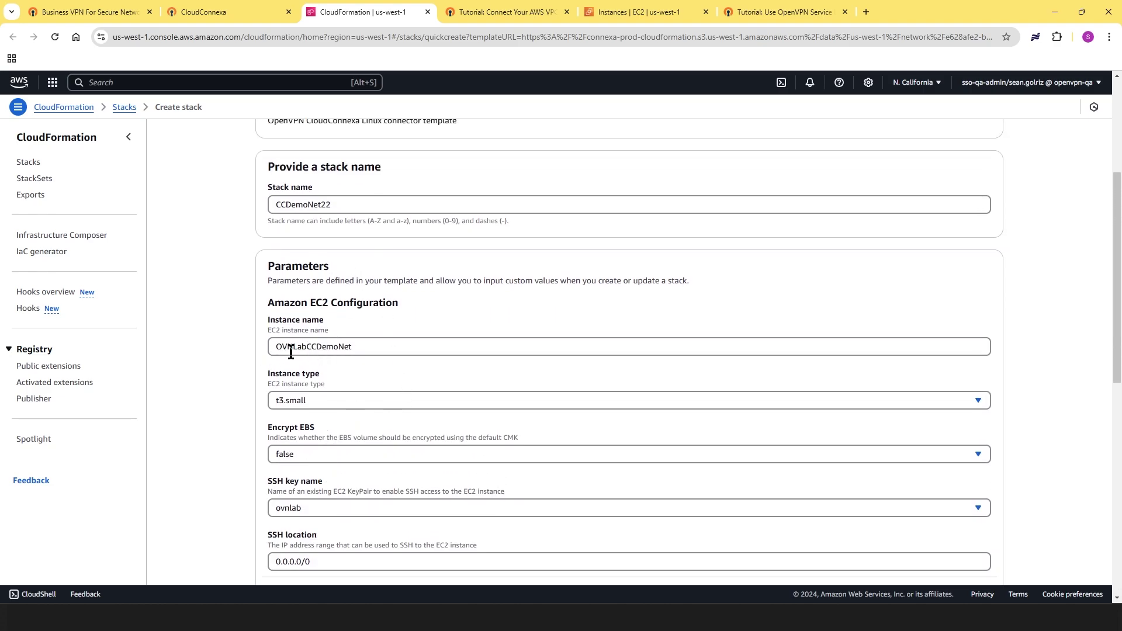
pyautogui.scroll(-1, 372, 386)
pyautogui.scroll(-8, 374, 387)
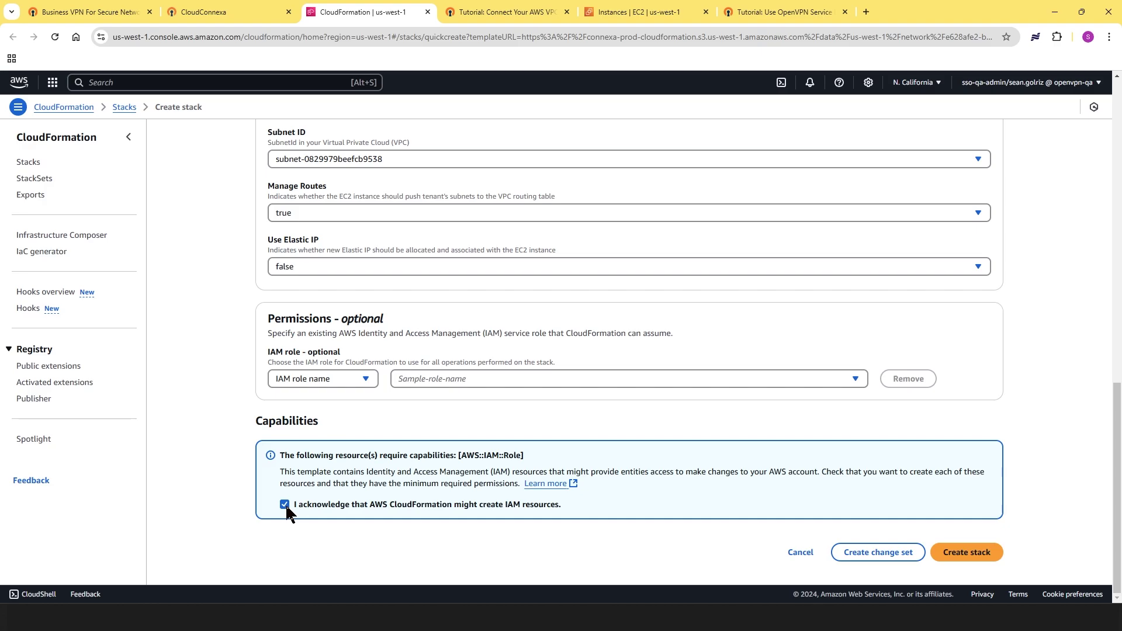
pyautogui.click(967, 552)
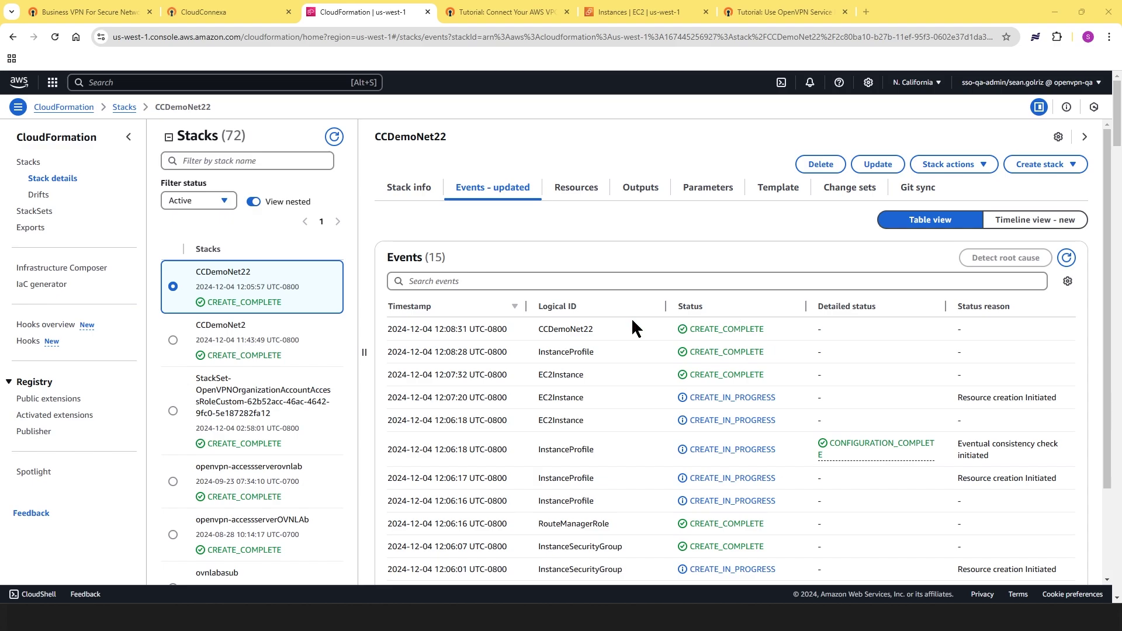
# - Refresh the EC2 Instances list to show OVNLabCCDemoNet running with 3/3 checks passed
pyautogui.click(617, 13)
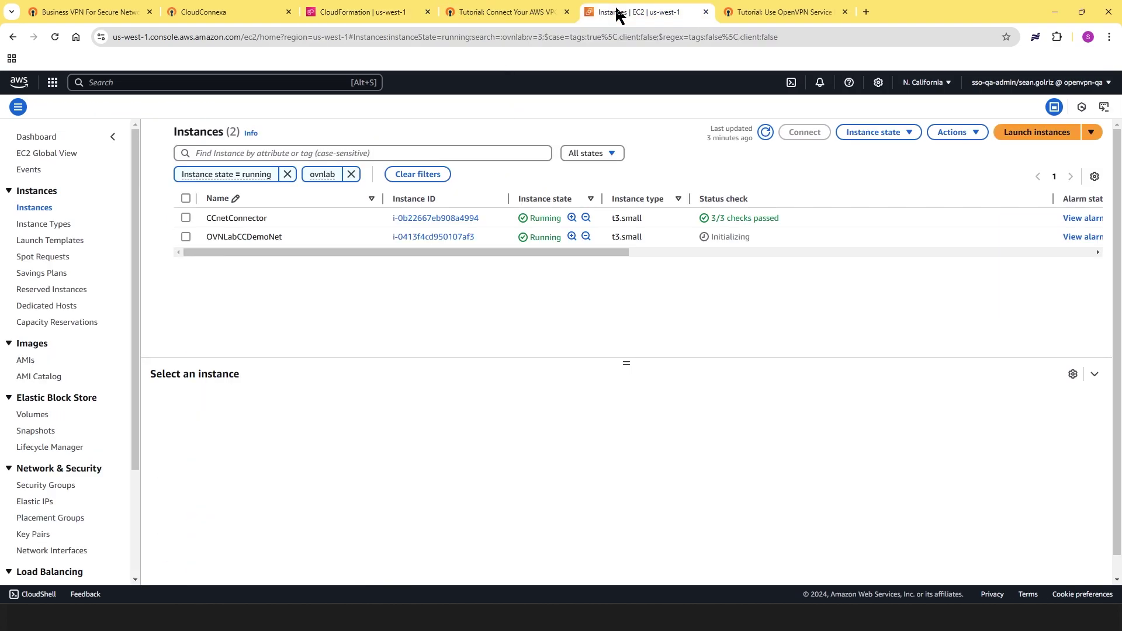
pyautogui.click(55, 36)
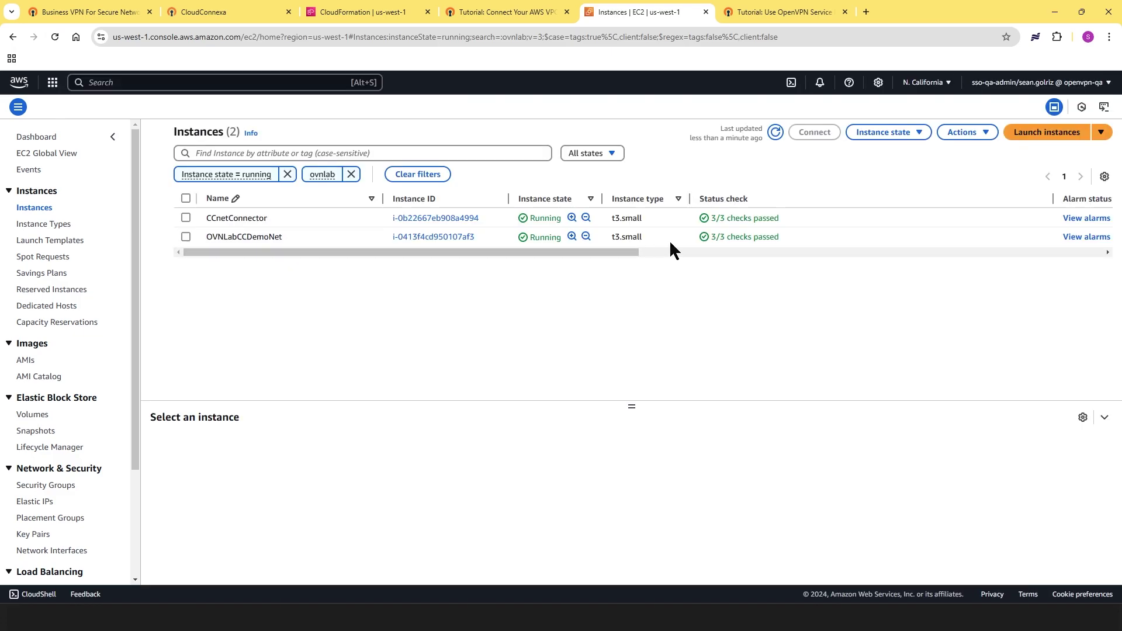
# - Back in CloudConnexa, check Connector Status to confirm CCDemoNet2 is online and Connected
pyautogui.click(203, 13)
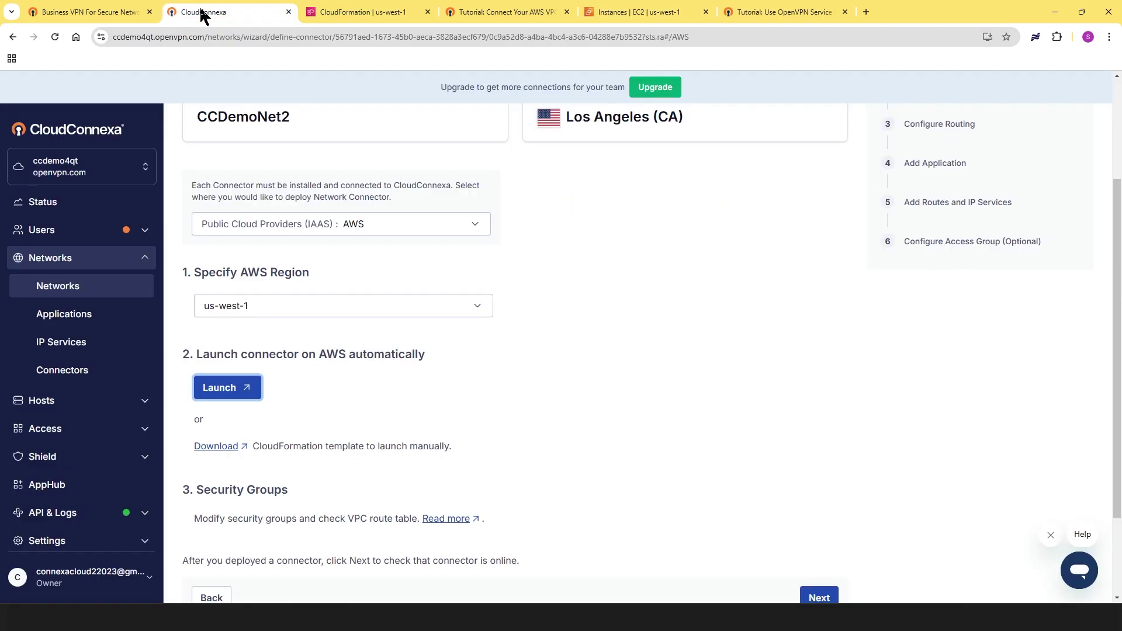
pyautogui.scroll(-2, 293, 427)
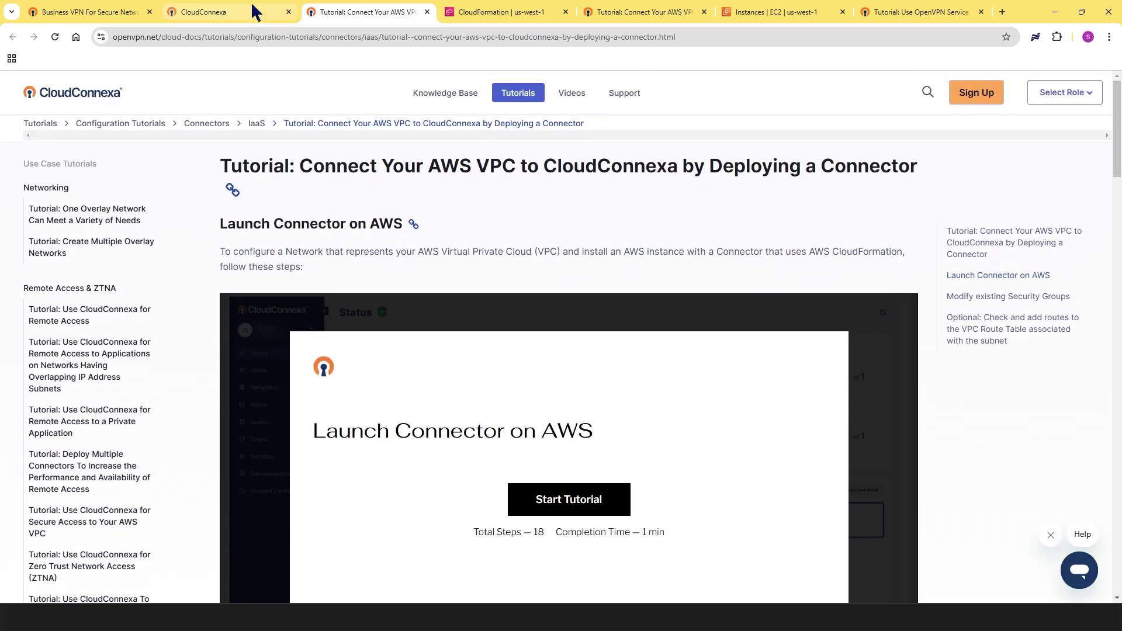
pyautogui.click(255, 12)
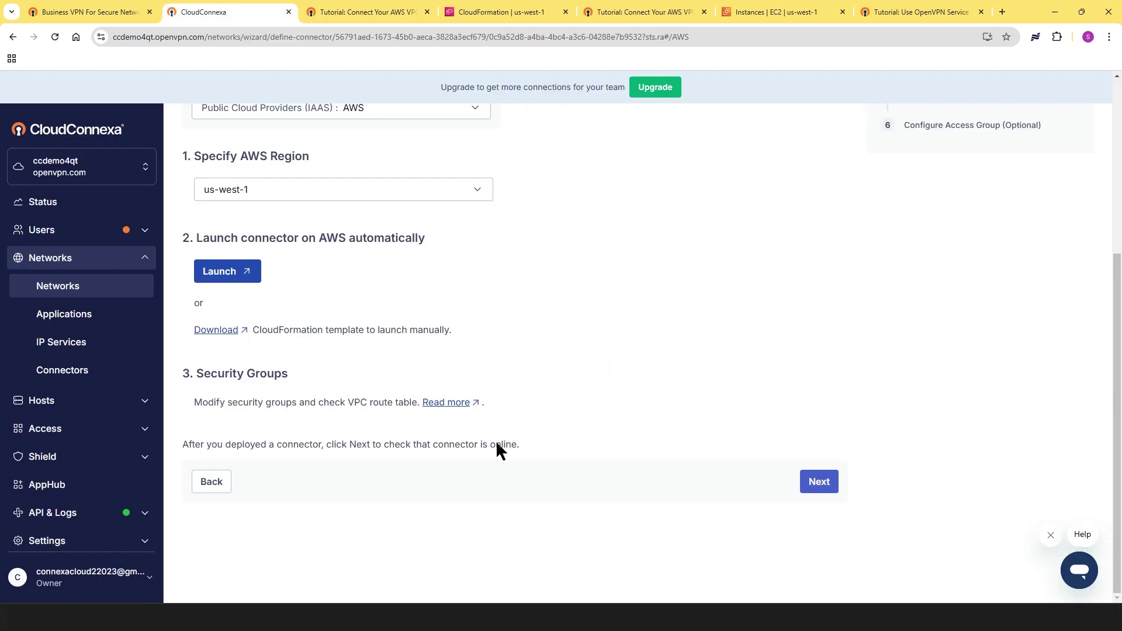
pyautogui.click(821, 484)
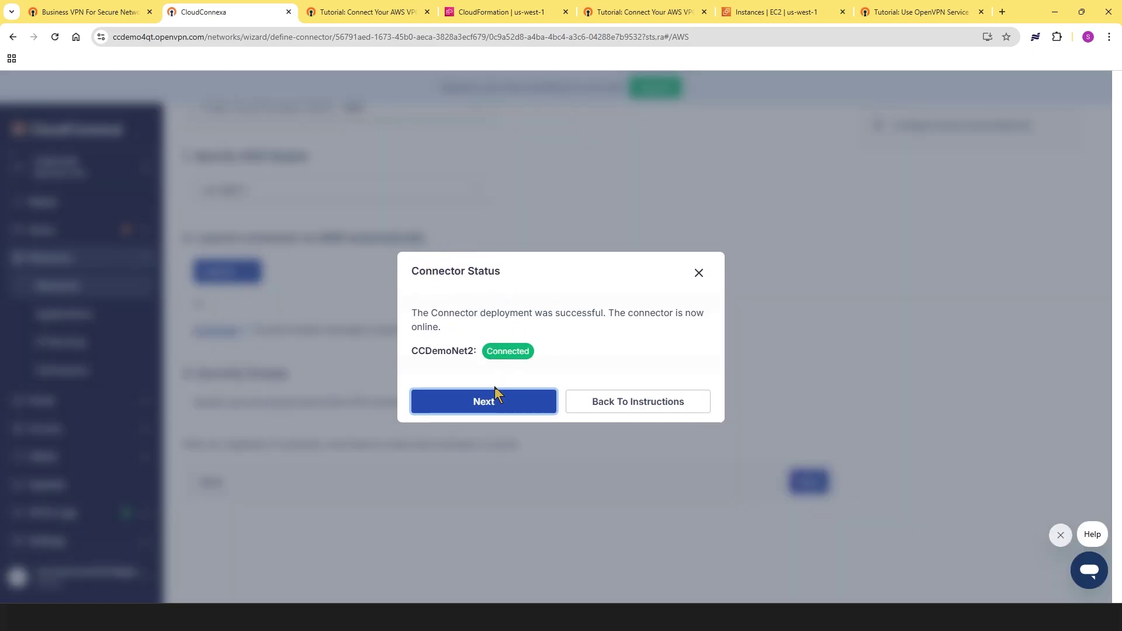
# - Proceed from Connector Status past Configure Routing to the Add Application step
pyautogui.click(485, 408)
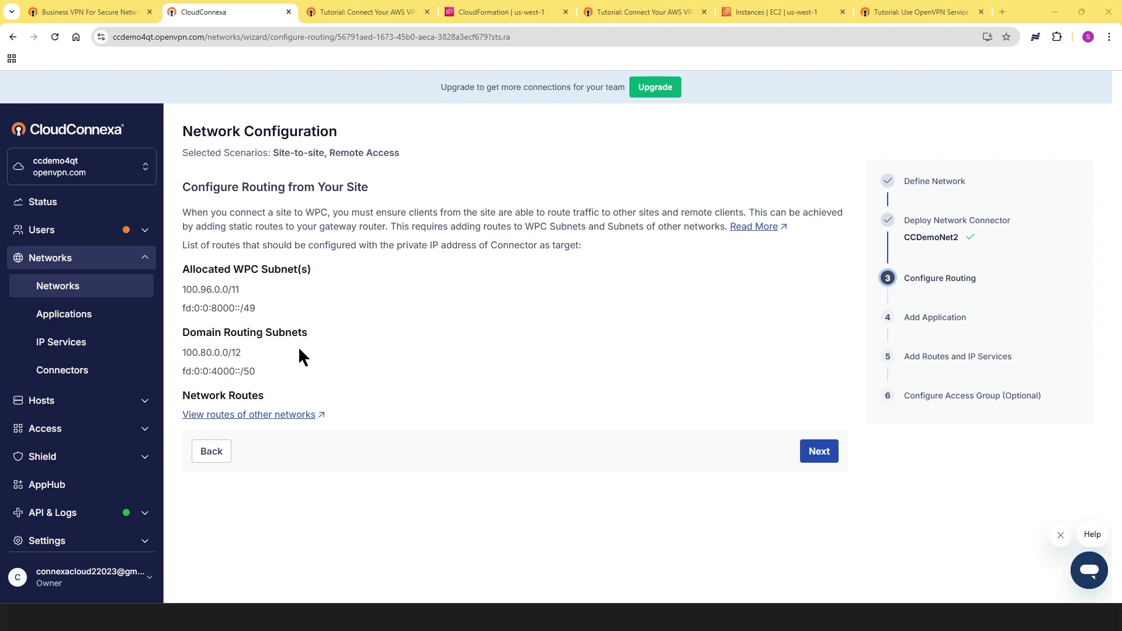
pyautogui.click(819, 451)
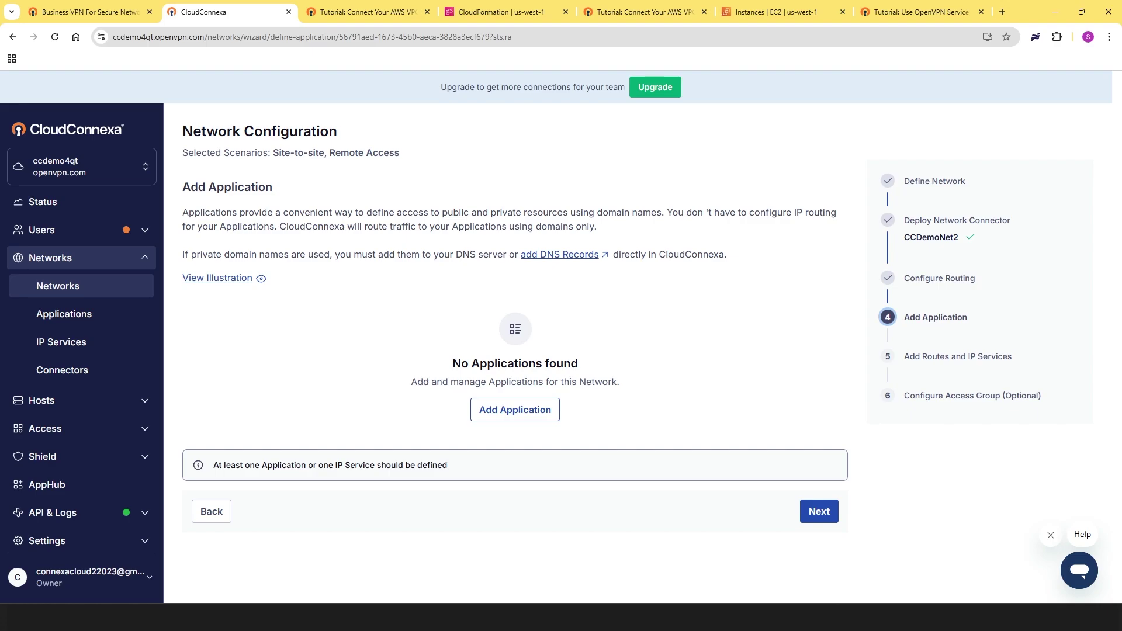
# - Name a new application 'Accounting' and limit its protocols to HTTP and HTTPS
pyautogui.click(508, 409)
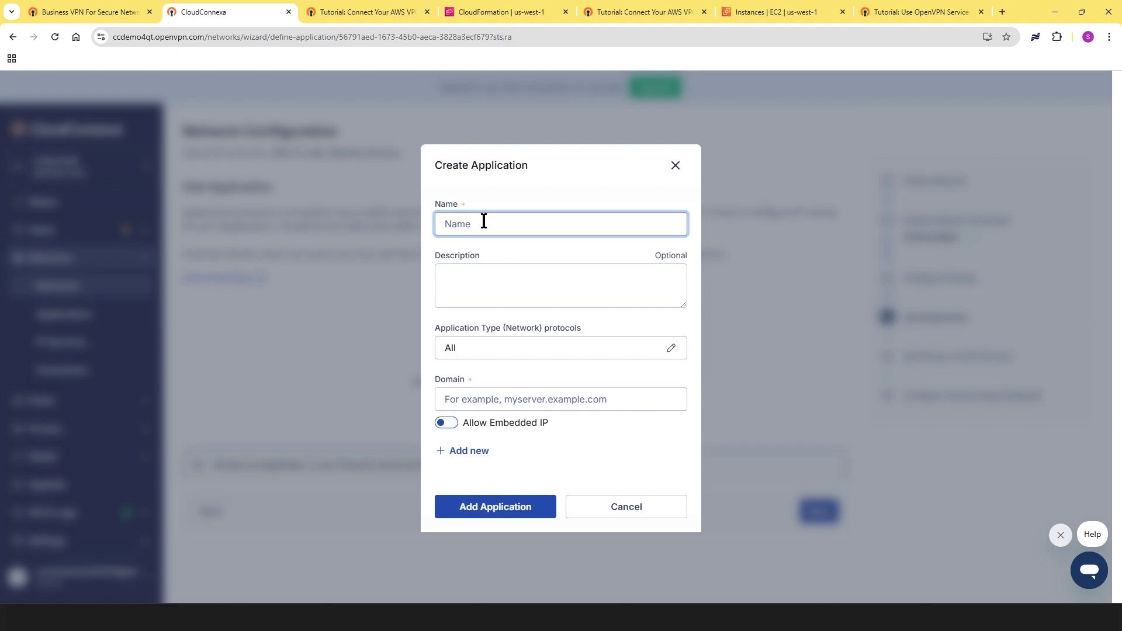
pyautogui.write('Accounting')
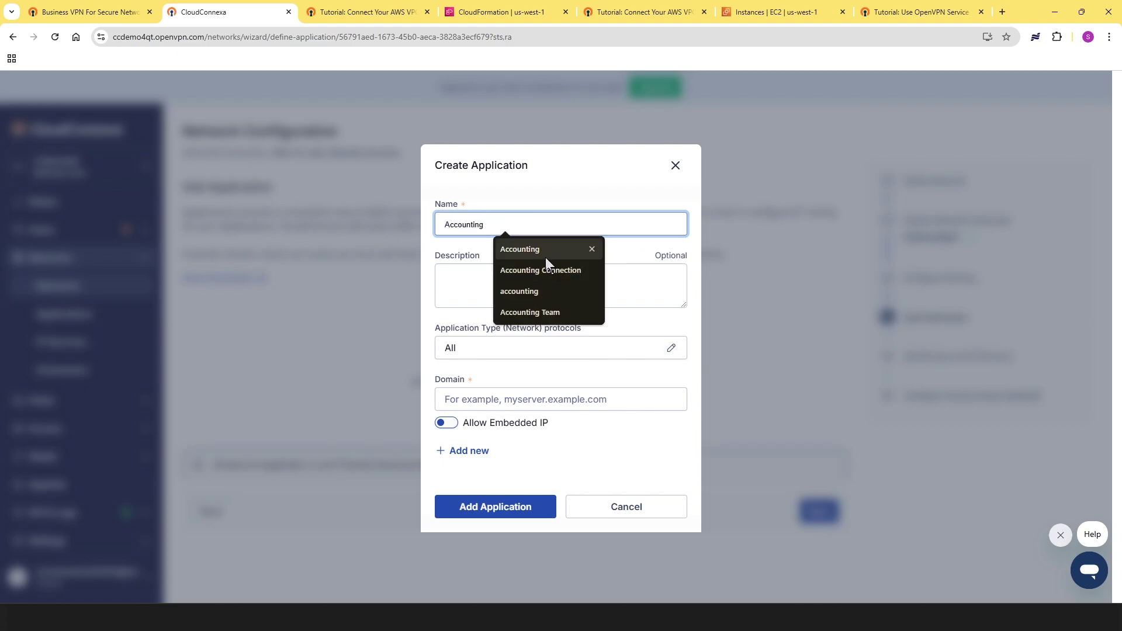
pyautogui.click(545, 256)
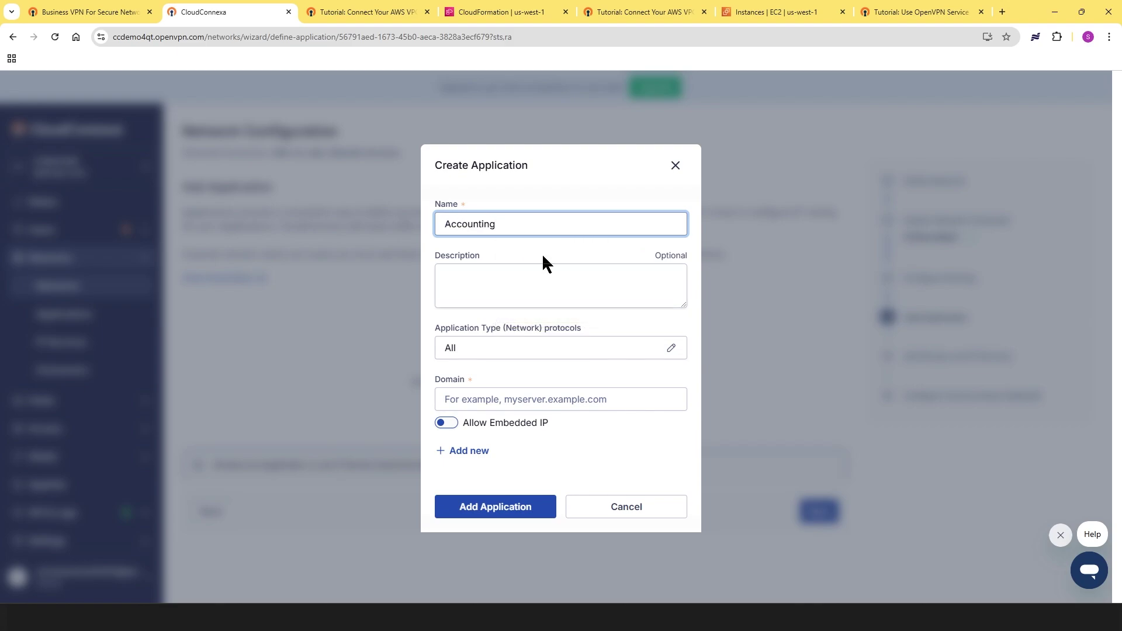
pyautogui.click(672, 349)
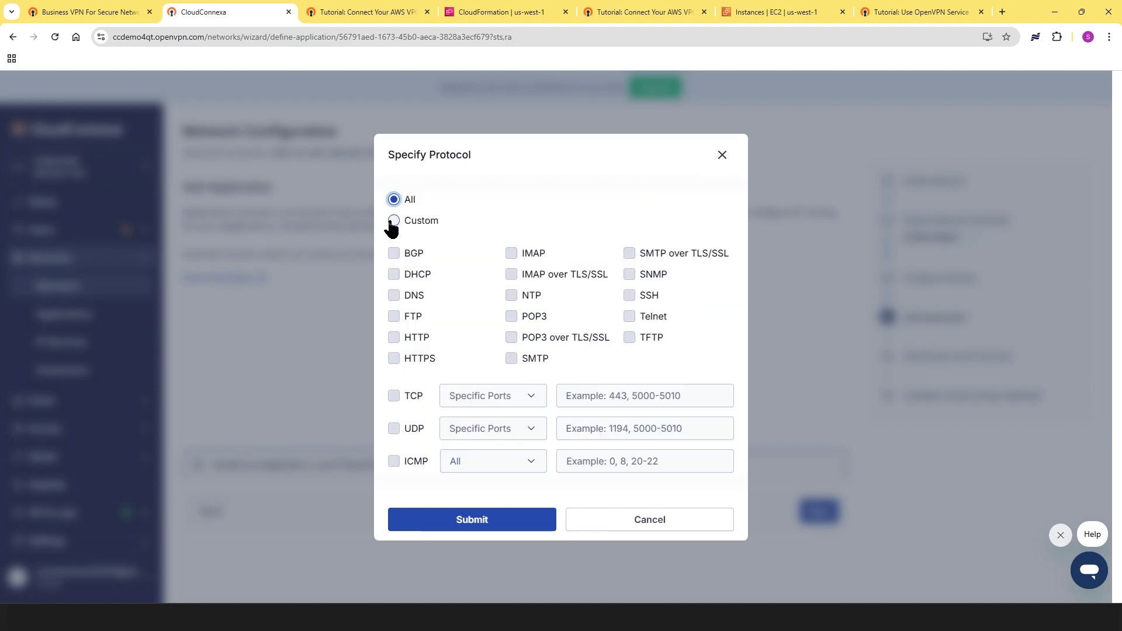
pyautogui.click(392, 222)
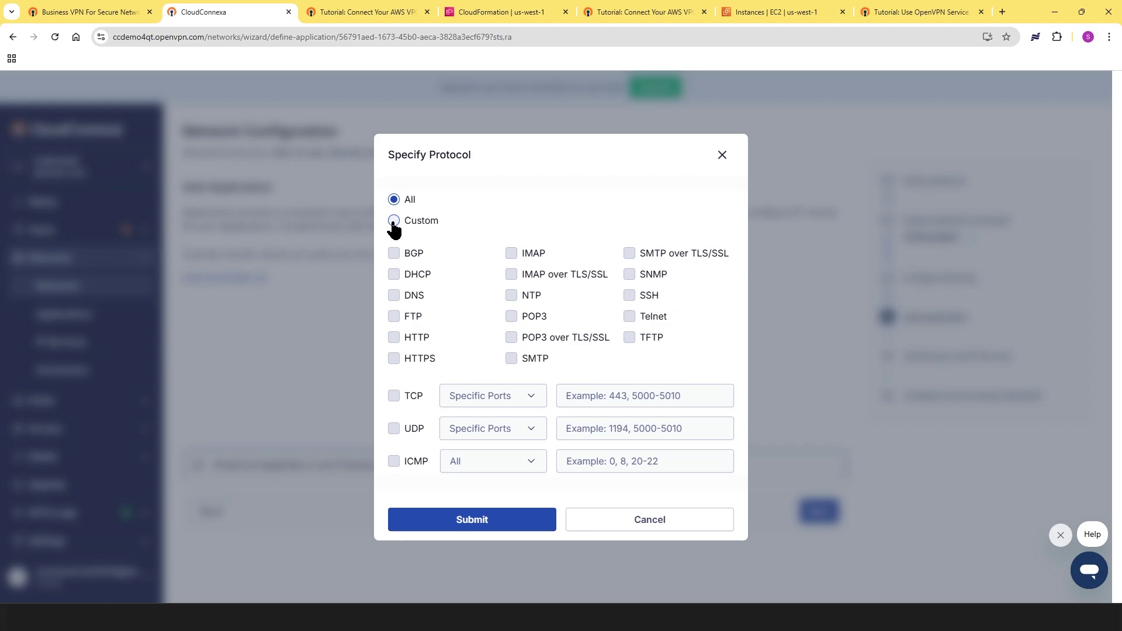
pyautogui.click(396, 339)
pyautogui.click(394, 359)
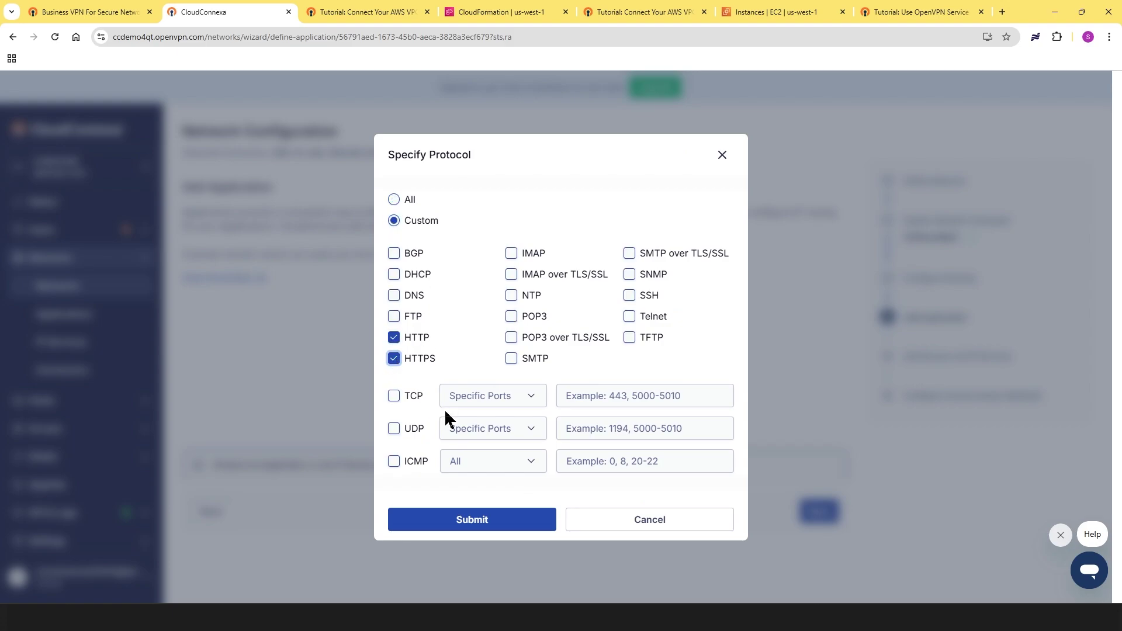
pyautogui.click(471, 524)
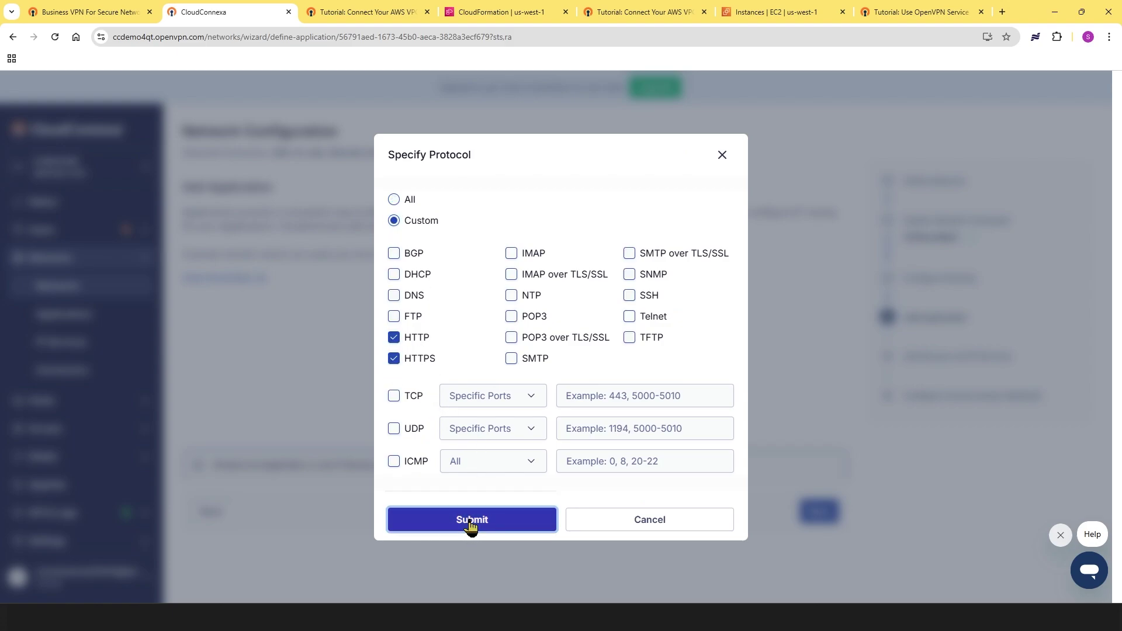
# - Set the application's domain to accounting.ovnlab.local and add it
pyautogui.click(466, 399)
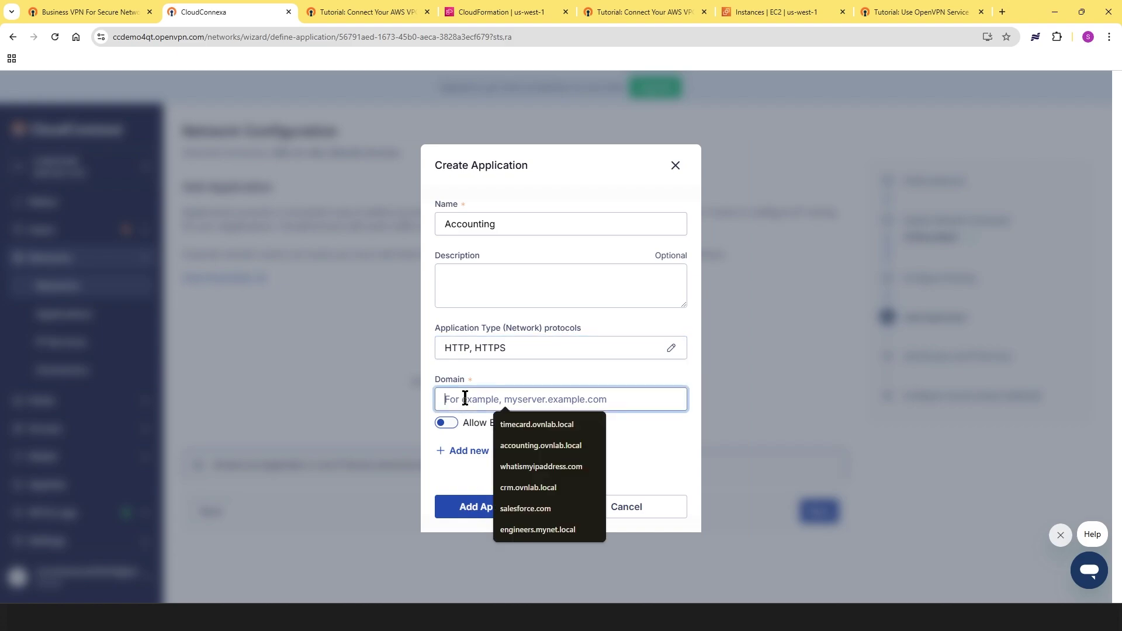
pyautogui.click(520, 445)
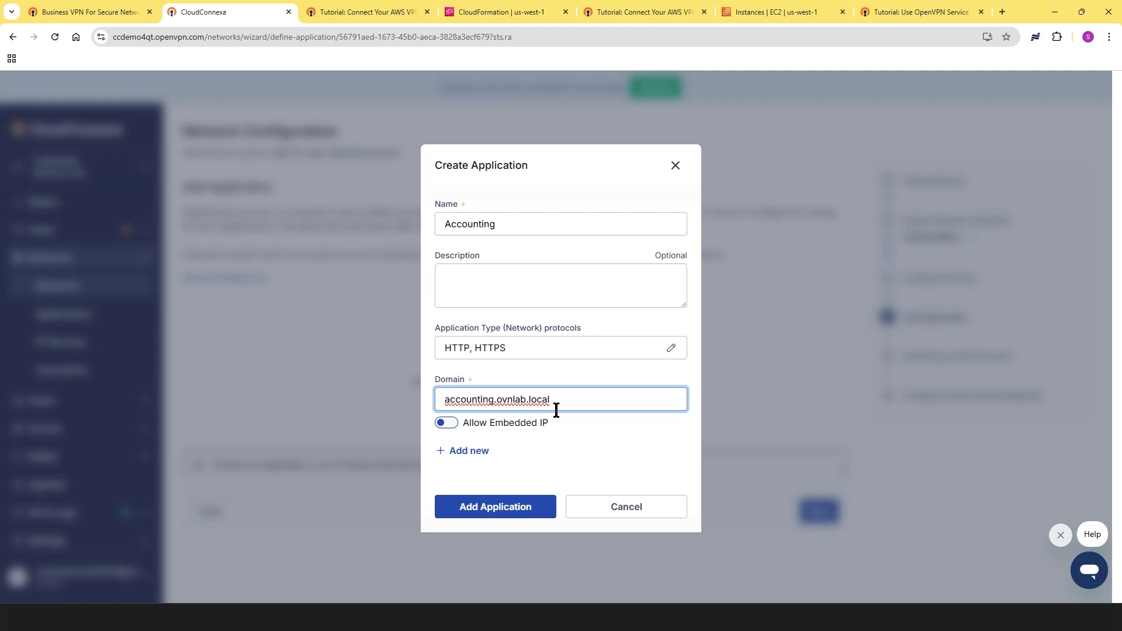
pyautogui.click(480, 509)
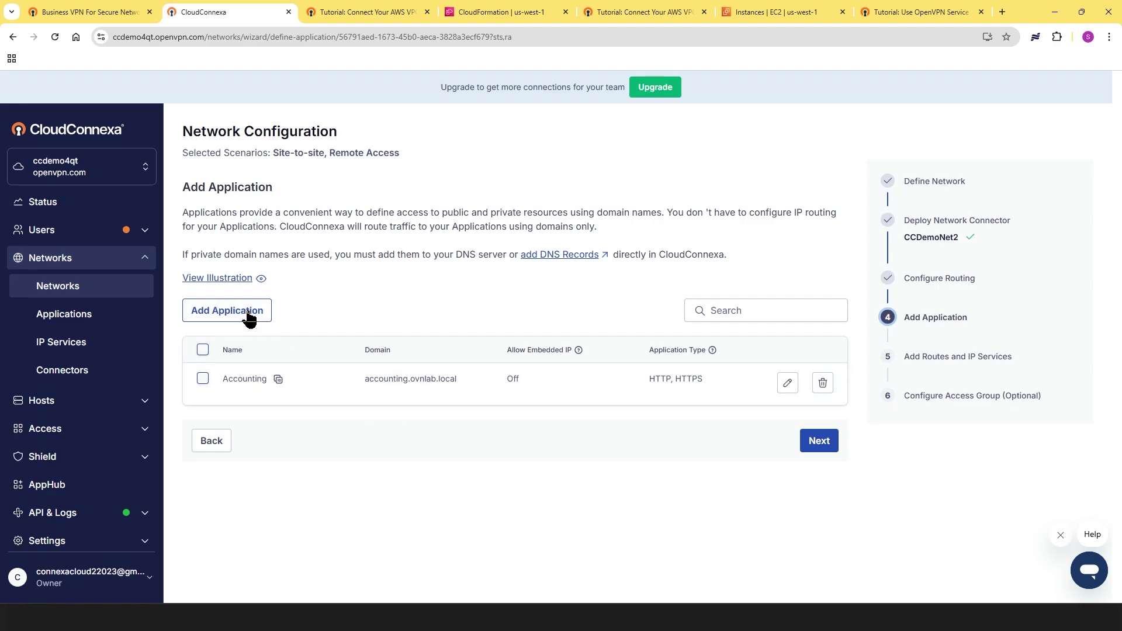
# - Leave Add Routes and IP Services empty and advance to Configure Access Group
pyautogui.click(819, 441)
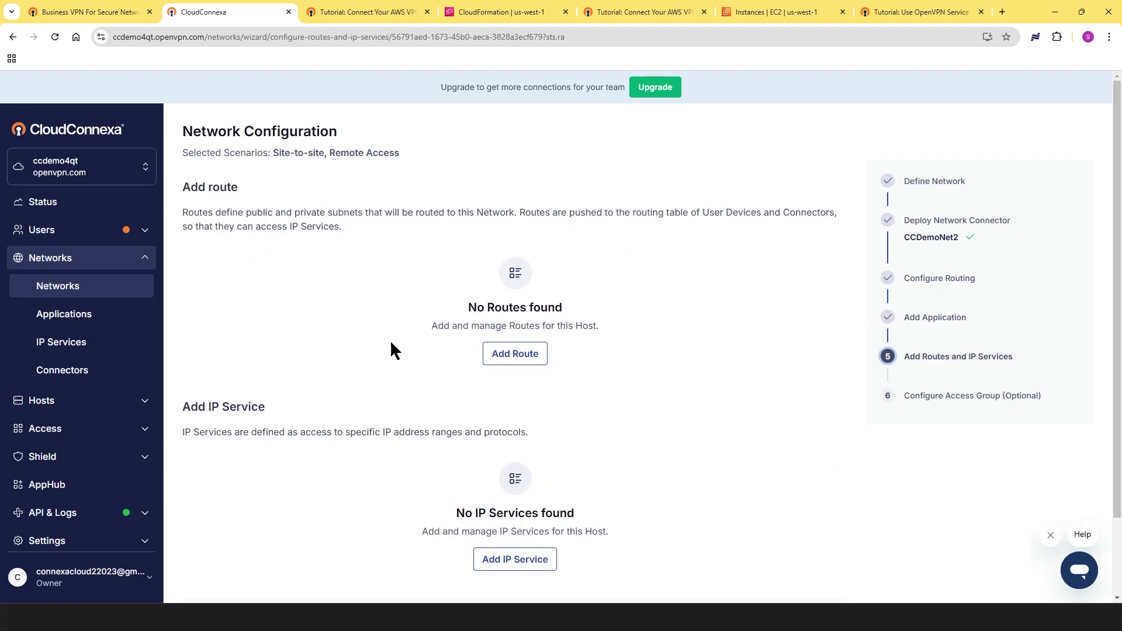
pyautogui.scroll(-1, 419, 381)
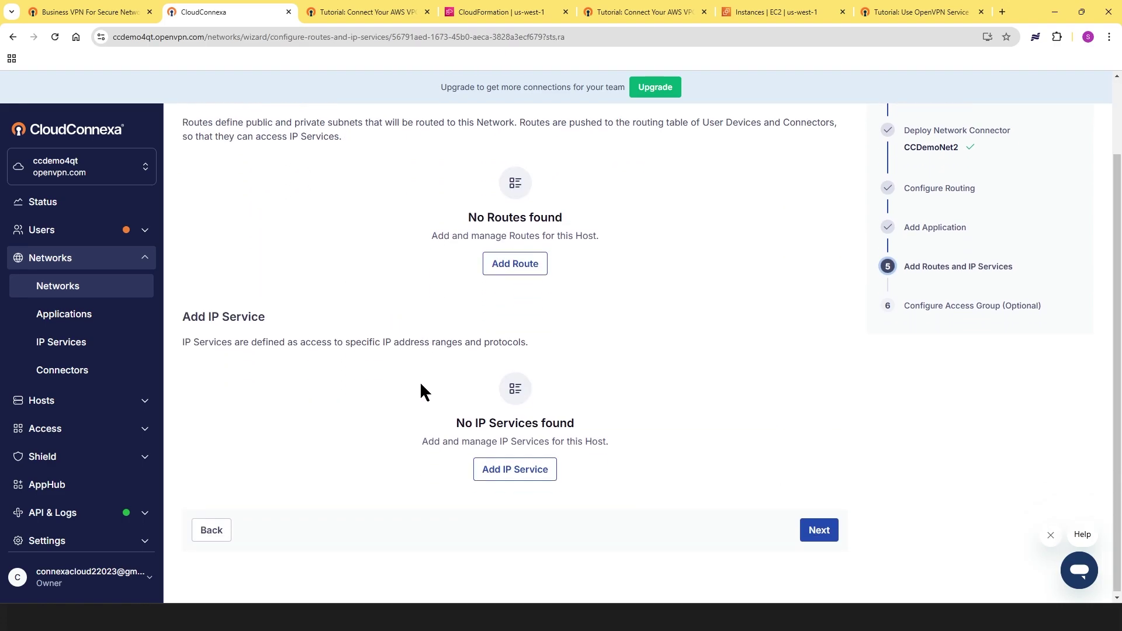
pyautogui.scroll(1, 420, 381)
pyautogui.scroll(-1, 419, 382)
pyautogui.scroll(-1, 420, 385)
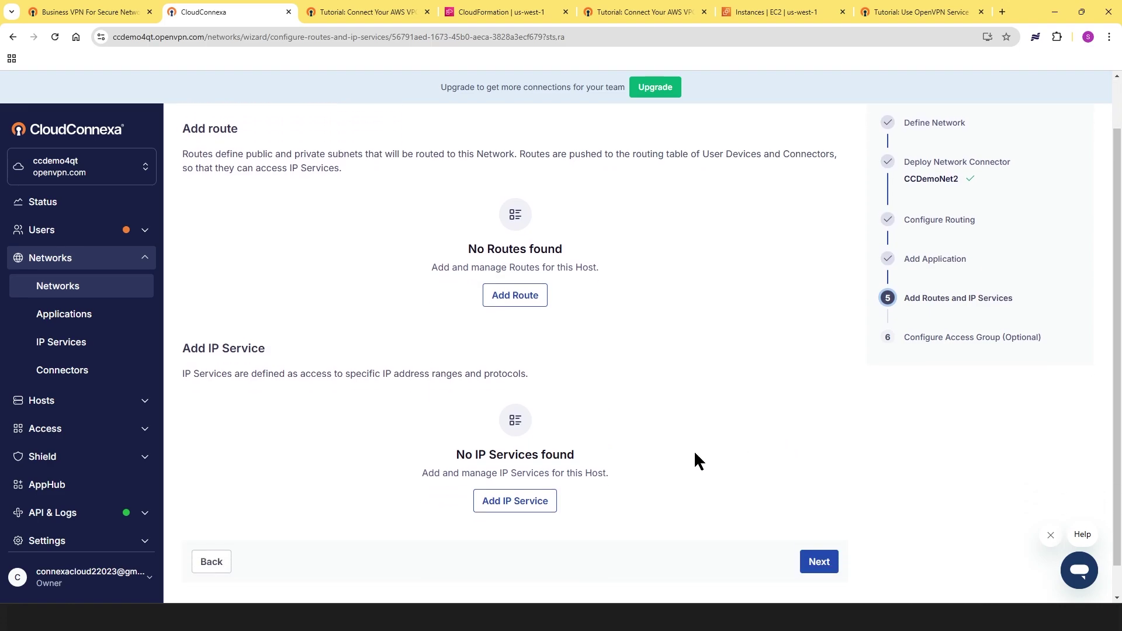
pyautogui.click(819, 562)
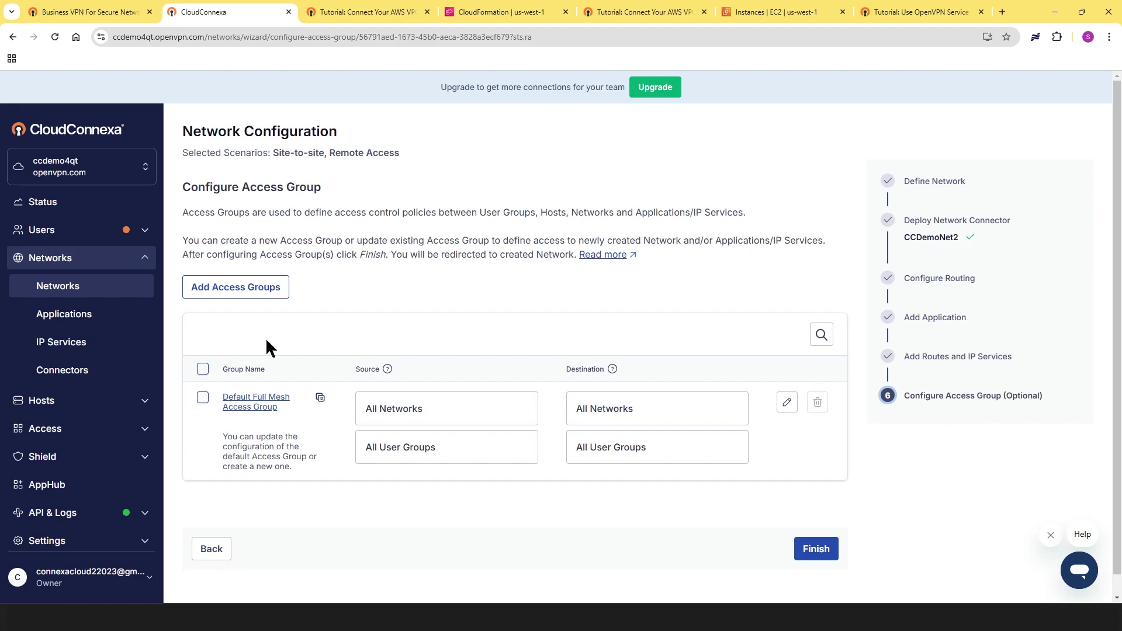
# - Finish the wizard, then check CCDemoNet2's Applications, IP Services and Connectors tabs
pyautogui.click(814, 549)
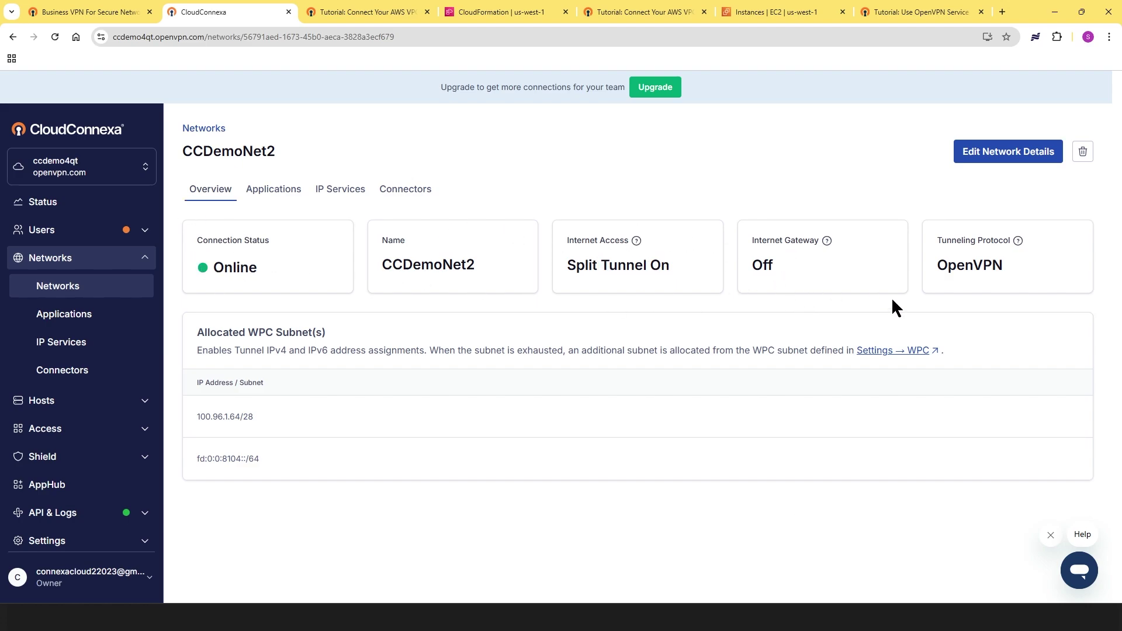
pyautogui.click(275, 193)
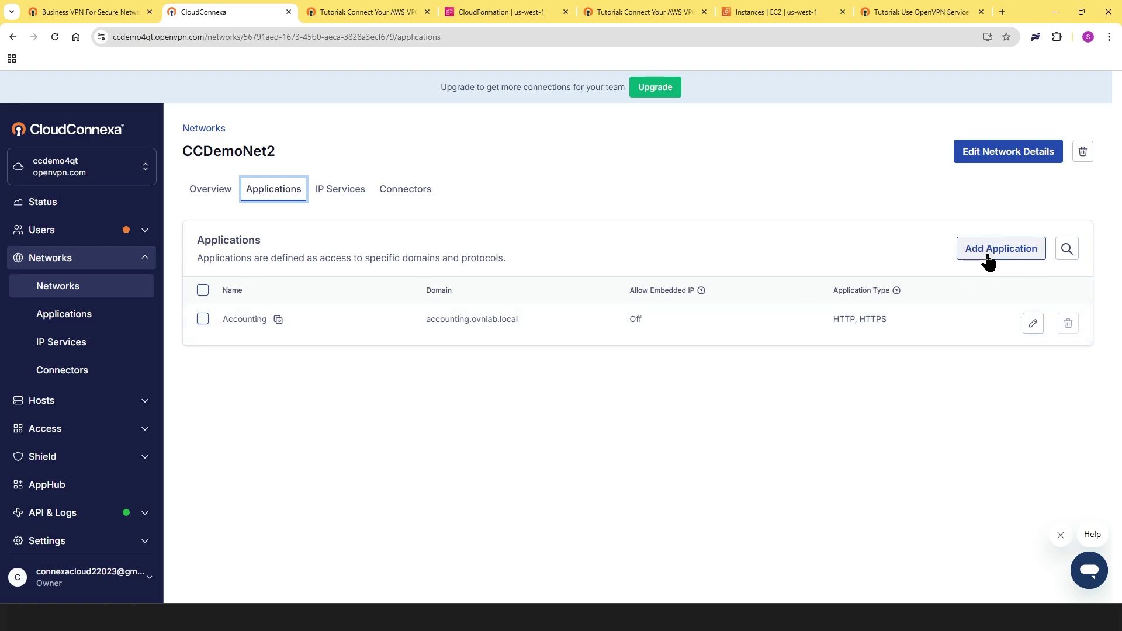
pyautogui.click(334, 191)
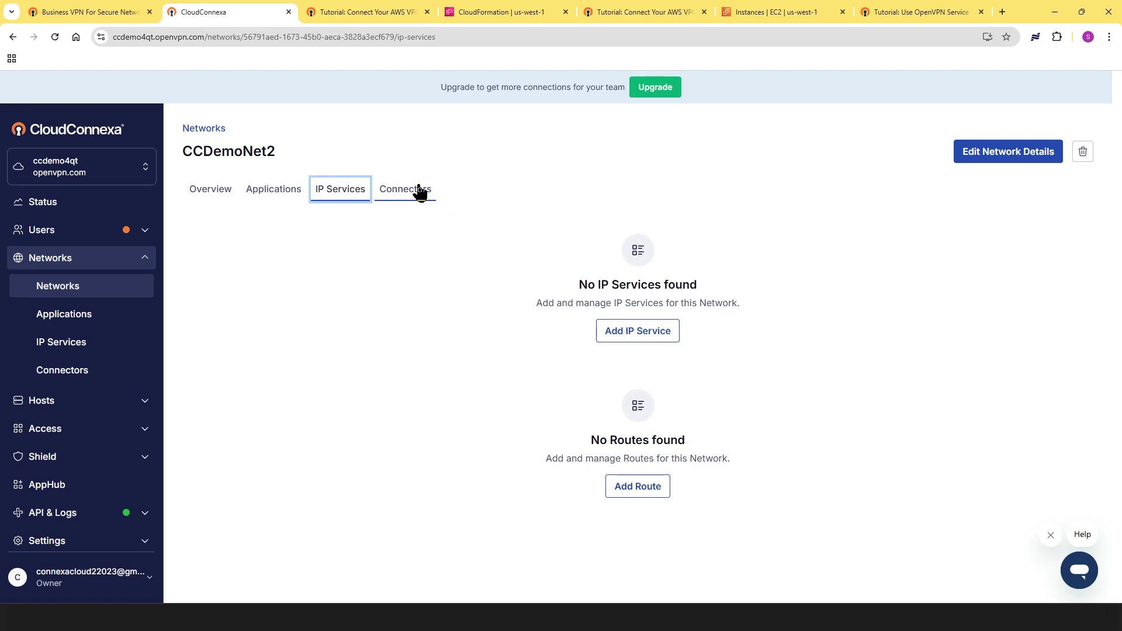
pyautogui.click(403, 197)
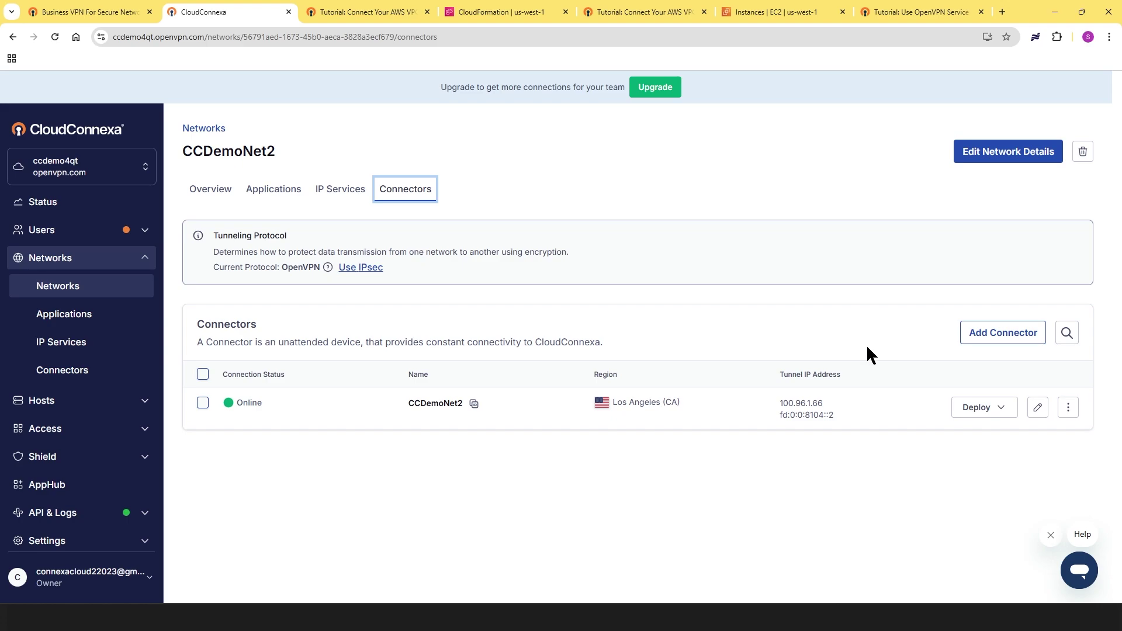
# - Go to Settings > DNS, expand Advanced Configuration and show the empty DNS Records tab
pyautogui.scroll(-2, 105, 444)
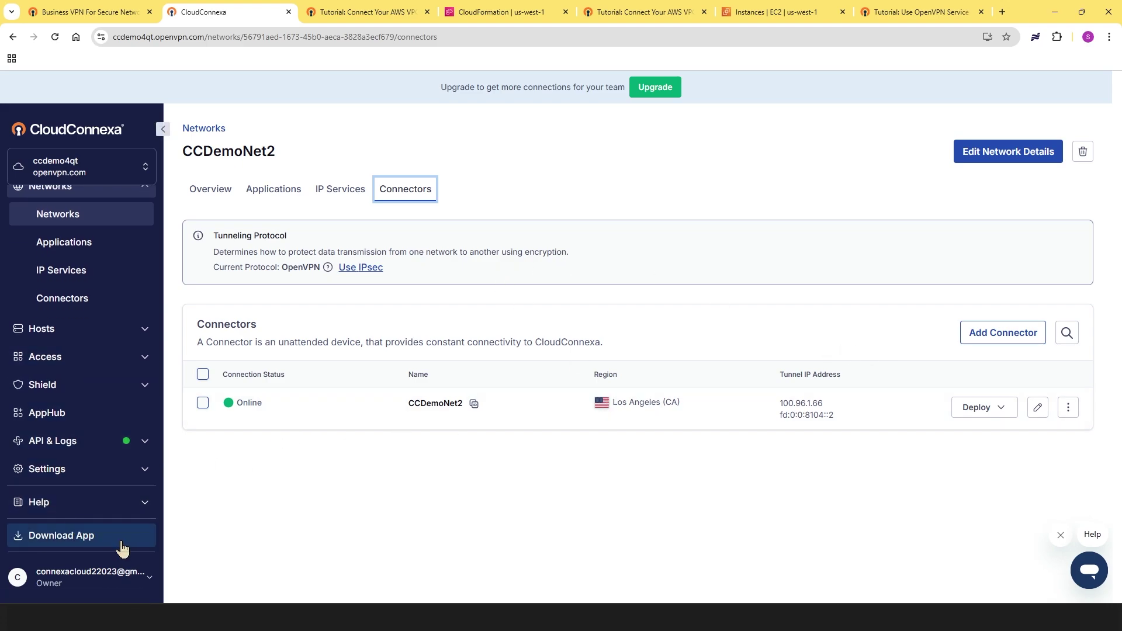
pyautogui.click(144, 474)
pyautogui.click(264, 194)
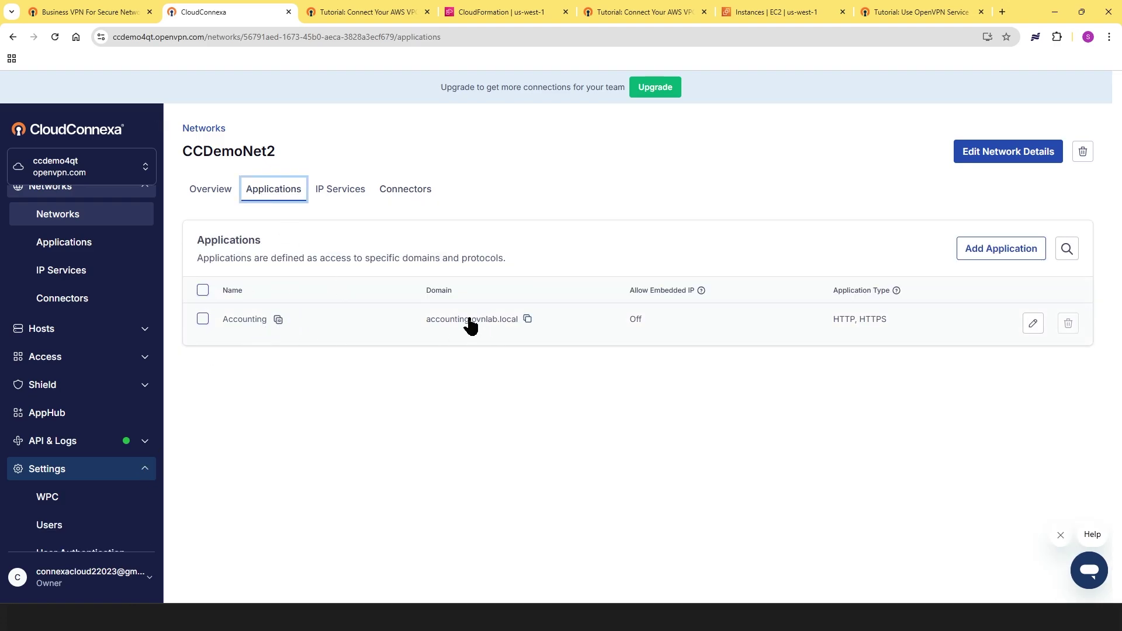
pyautogui.scroll(-2, 75, 468)
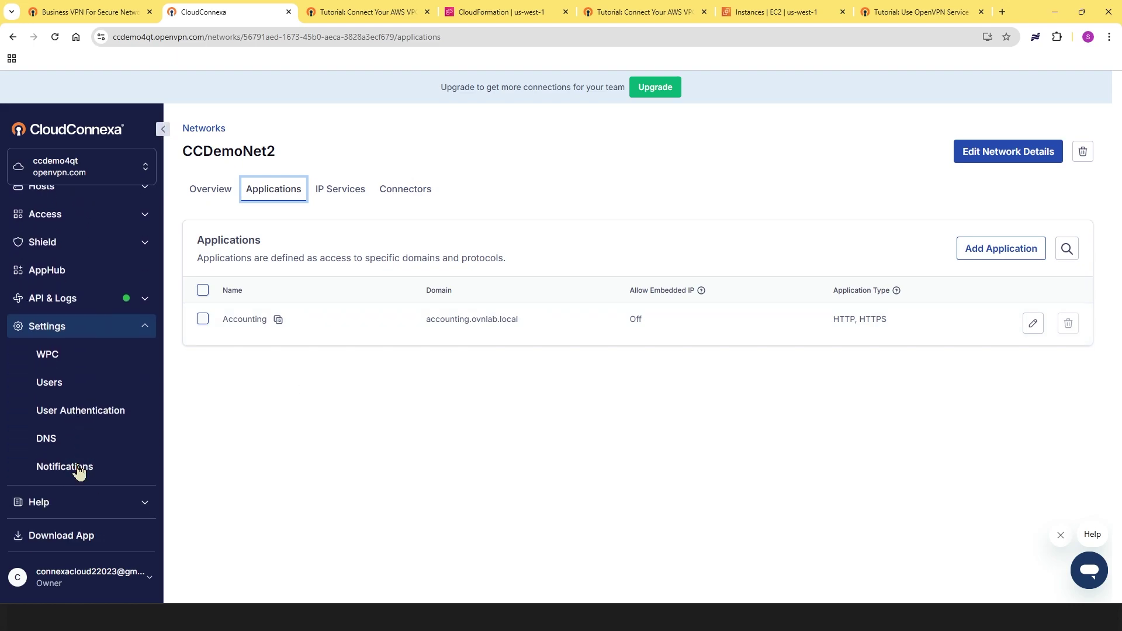
pyautogui.click(53, 443)
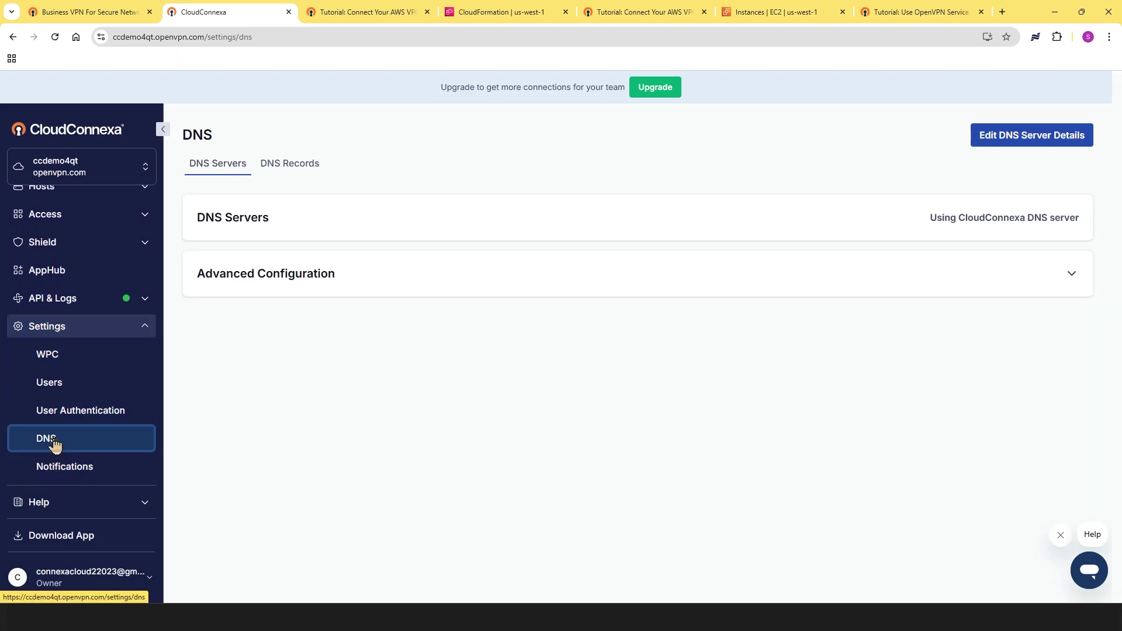
pyautogui.click(315, 284)
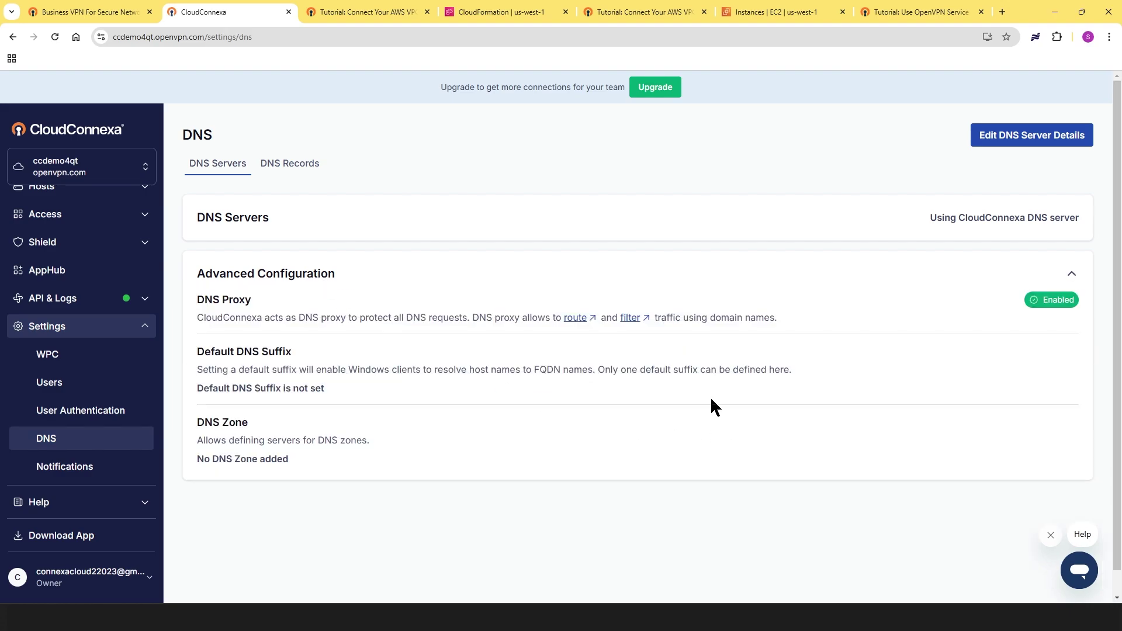
pyautogui.click(293, 168)
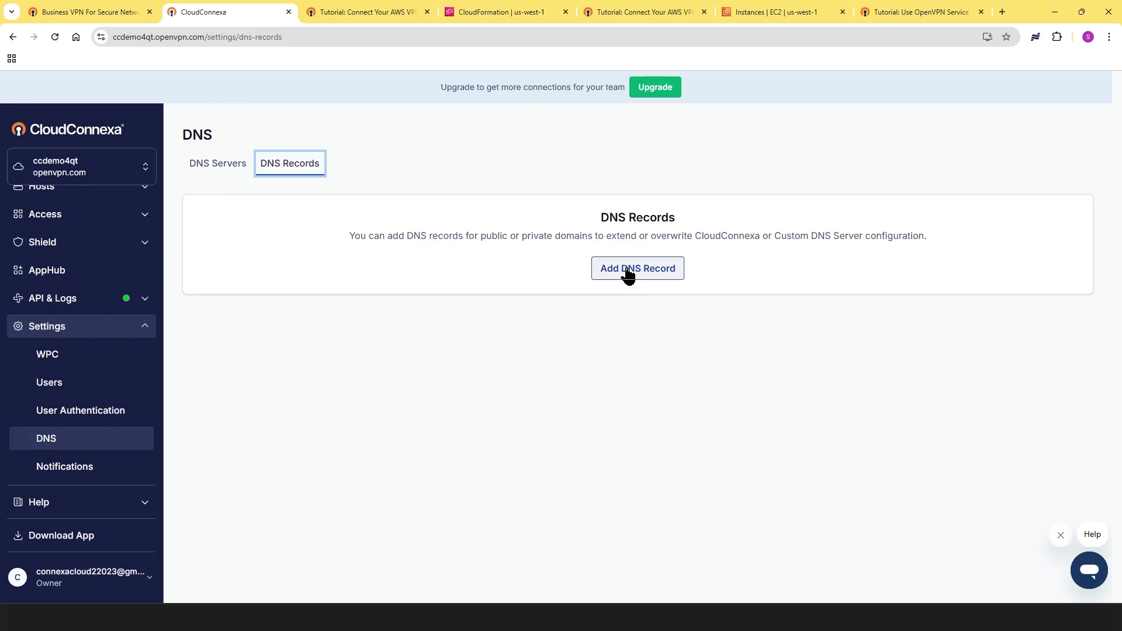
# - Create a DNS record mapping accounting.ovnlab.local to IPv4 192.168.1.8
pyautogui.click(626, 272)
pyautogui.click(442, 236)
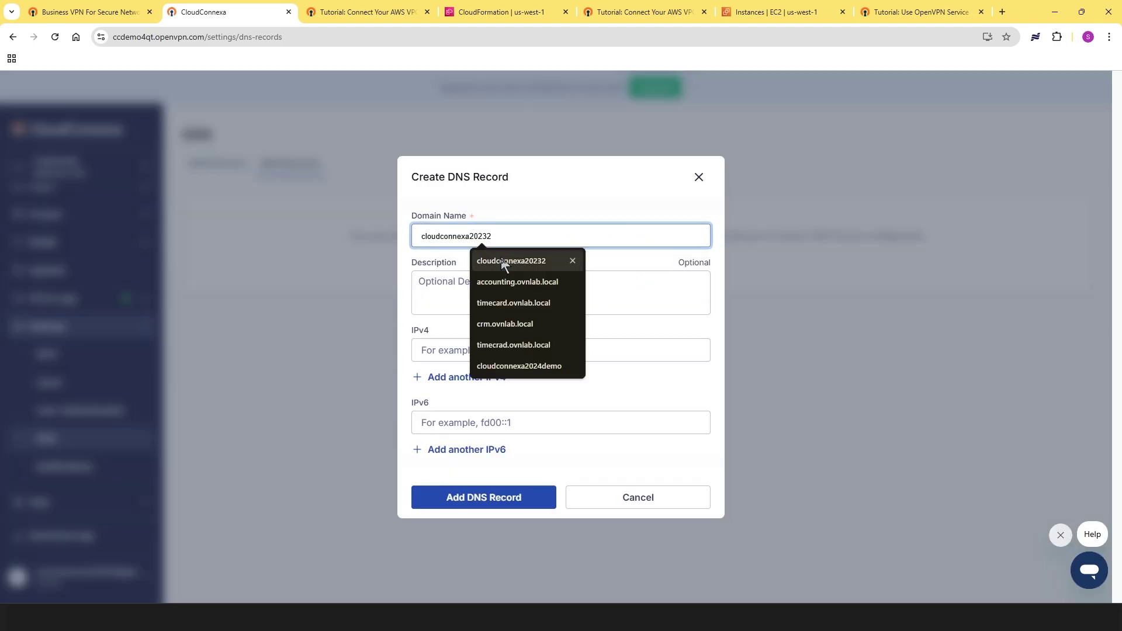
pyautogui.click(504, 283)
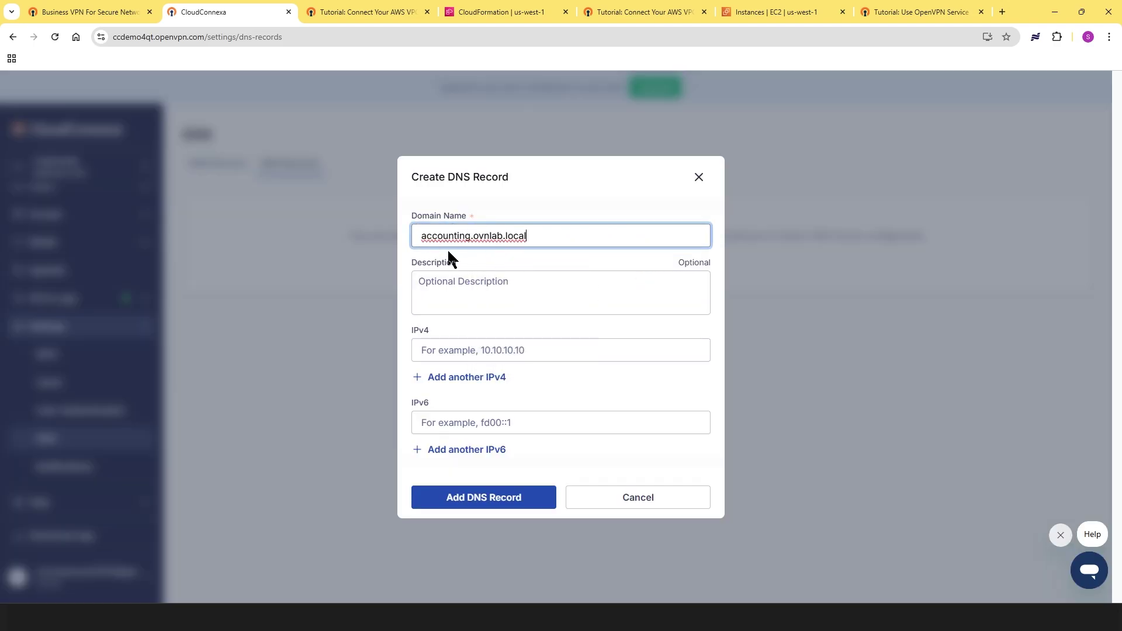
pyautogui.click(446, 351)
pyautogui.write('192')
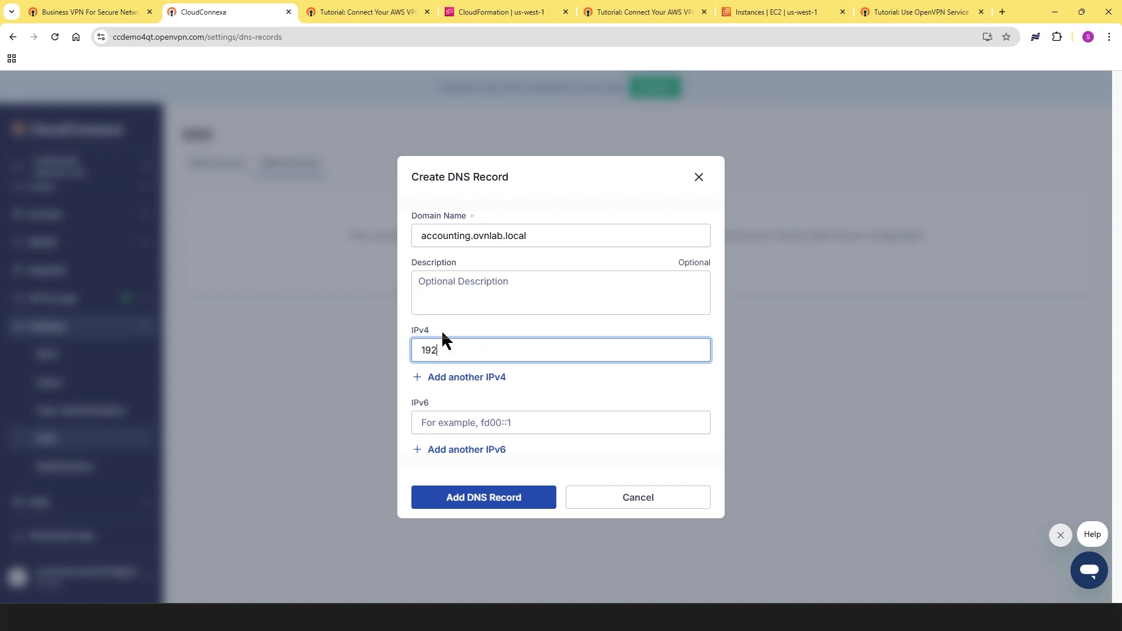
pyautogui.write('.168.1.8')
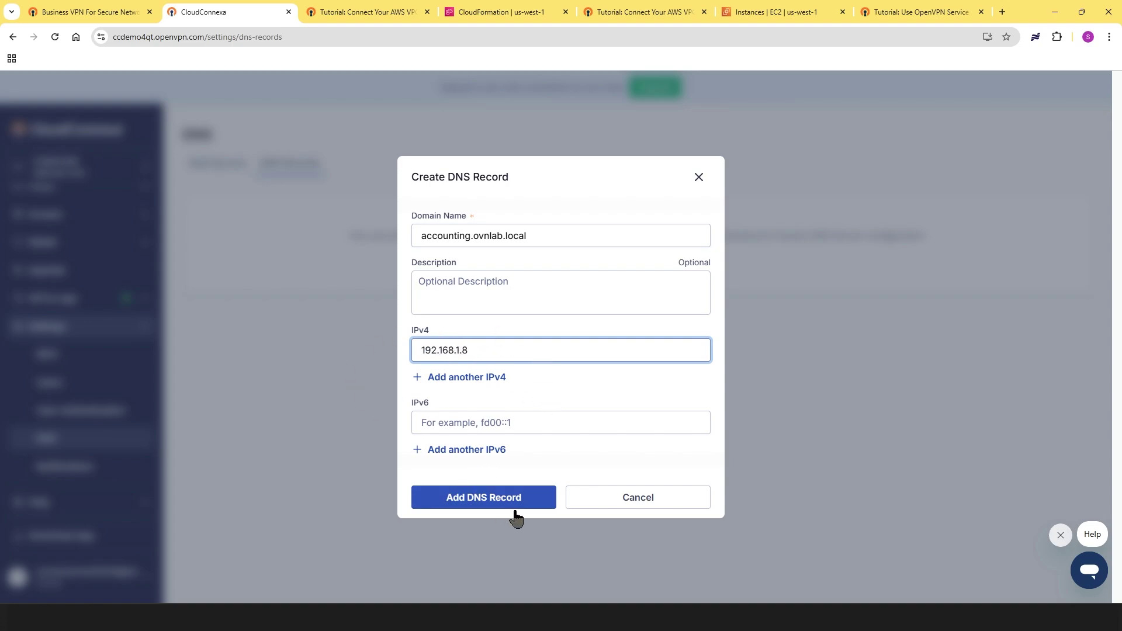
pyautogui.click(482, 502)
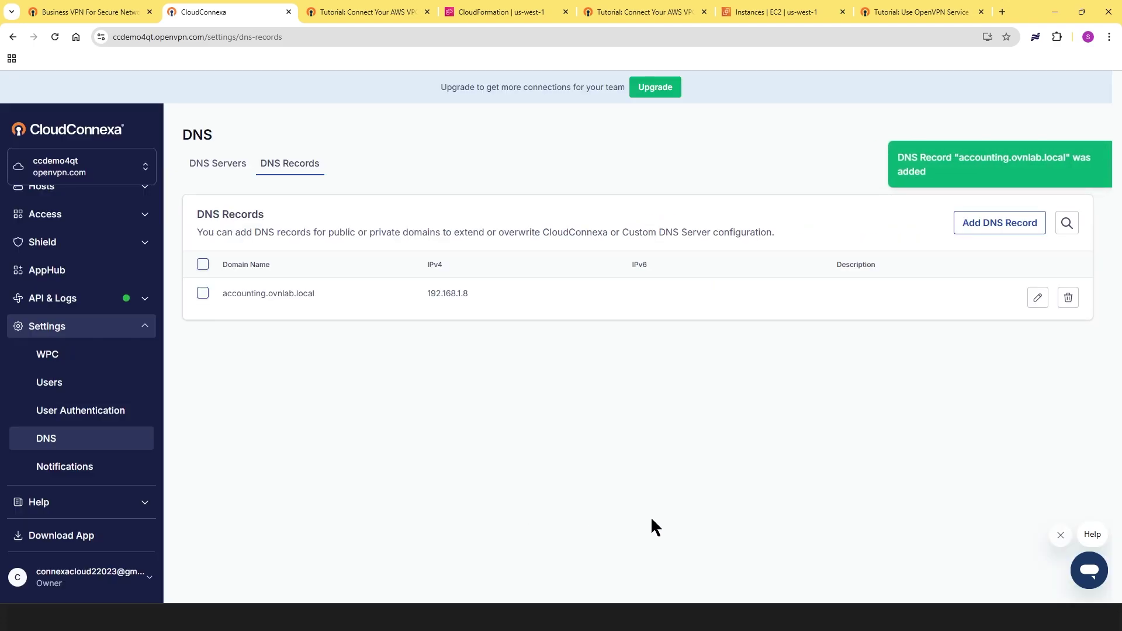